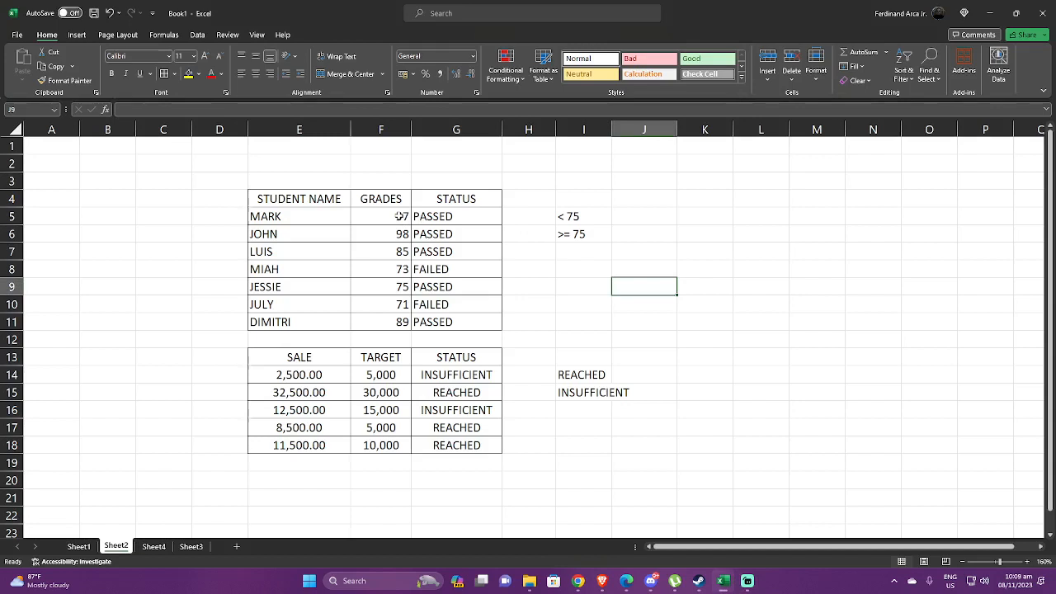
# Examine the student grades in F5:F11 and the pass/fail formula in the status column.
pyautogui.click(400, 216)
pyautogui.click(400, 235)
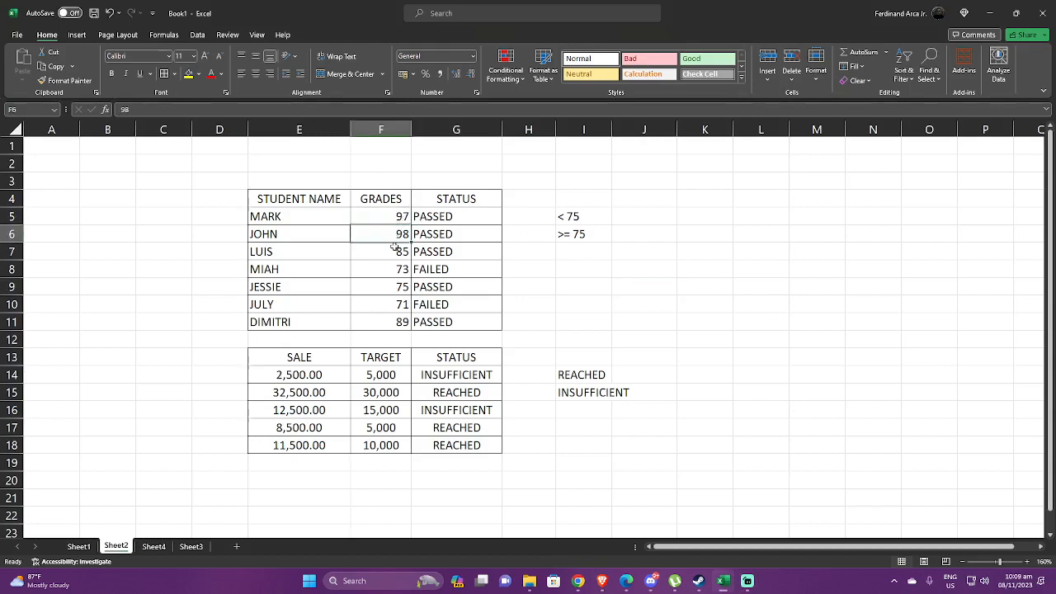
pyautogui.click(401, 252)
pyautogui.click(400, 269)
pyautogui.click(400, 287)
pyautogui.click(402, 304)
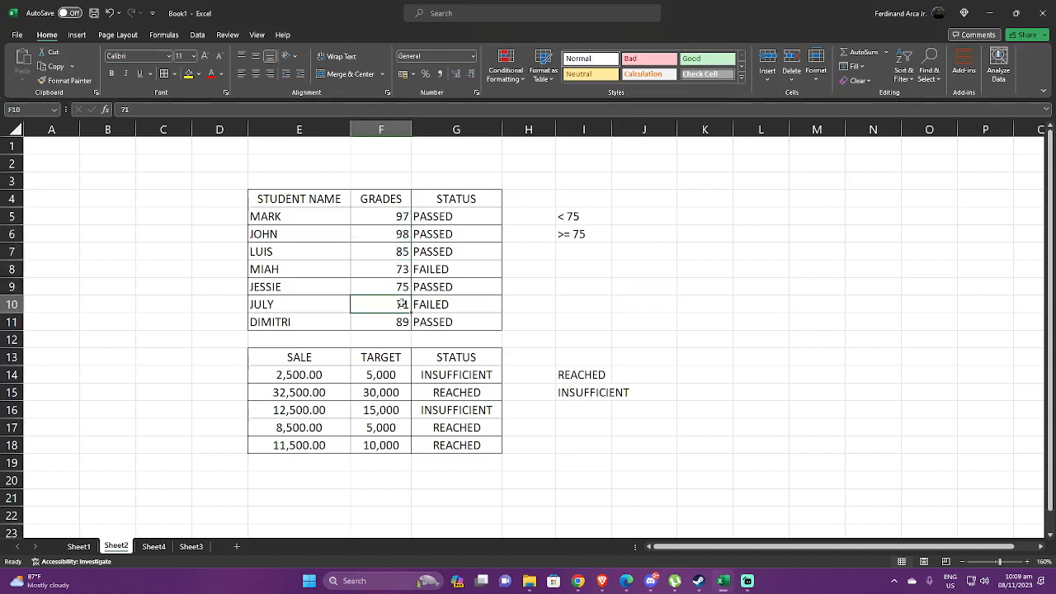
pyautogui.click(405, 321)
pyautogui.click(446, 219)
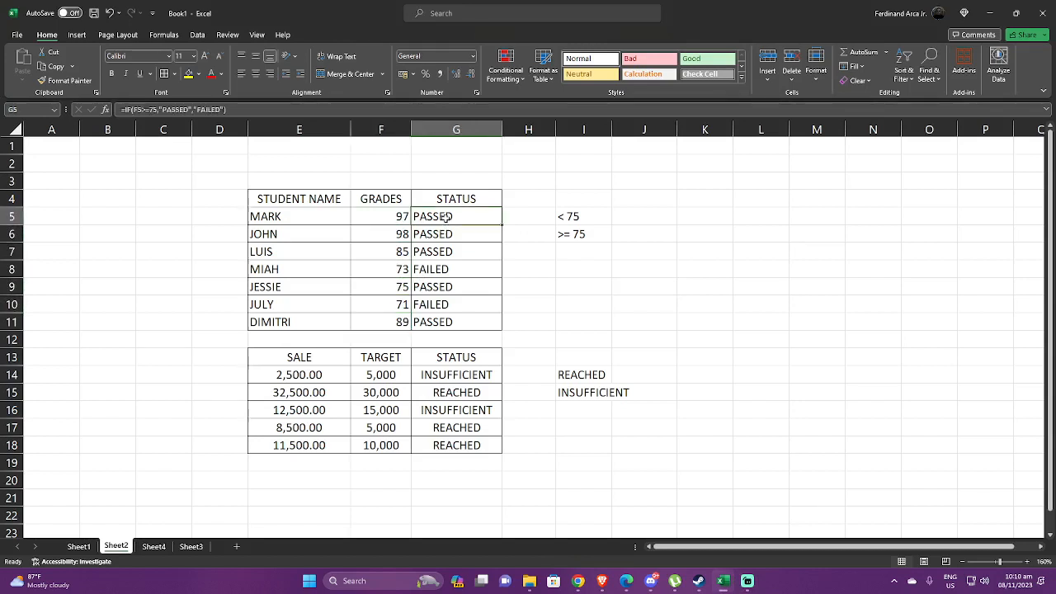
pyautogui.click(406, 218)
pyautogui.click(432, 217)
pyautogui.click(396, 217)
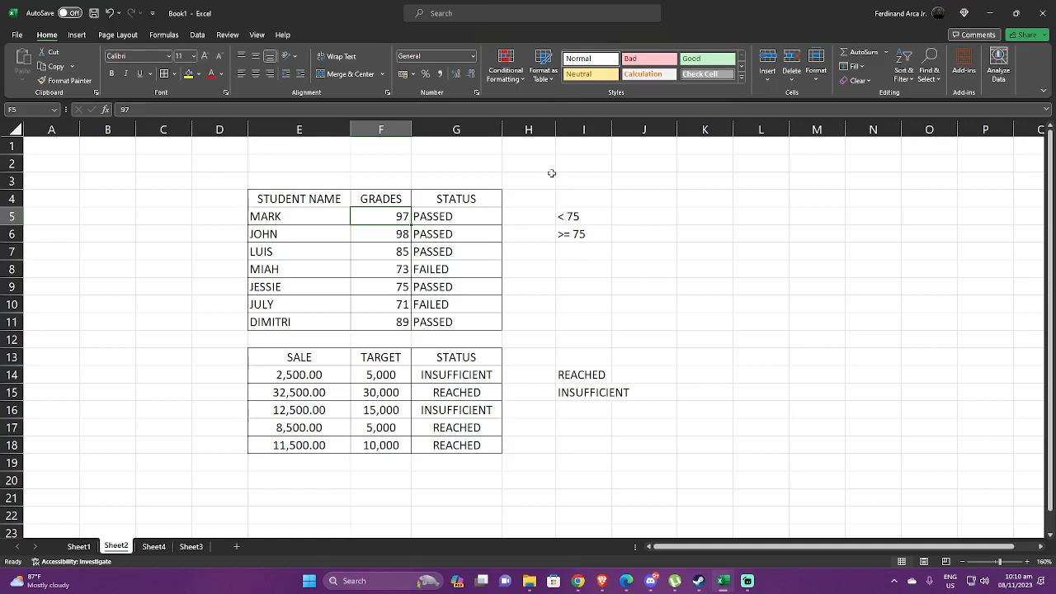
pyautogui.click(400, 245)
# Set up a Greater Than conditional formatting rule for cell F5 with threshold 74 and Green Fill with Dark Green Text.
pyautogui.click(389, 218)
pyautogui.click(522, 79)
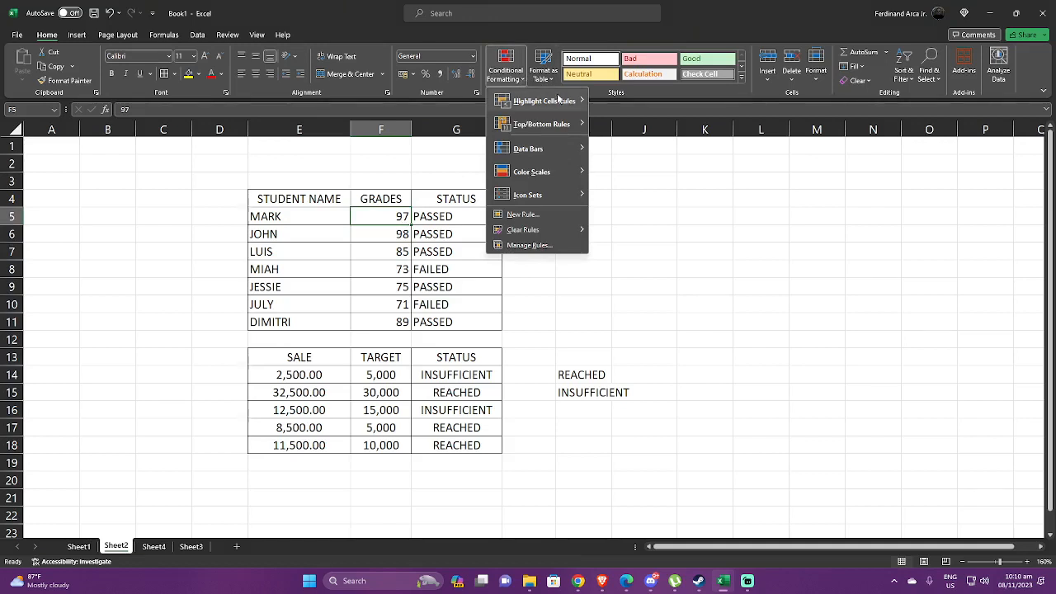
pyautogui.moveTo(581, 102)
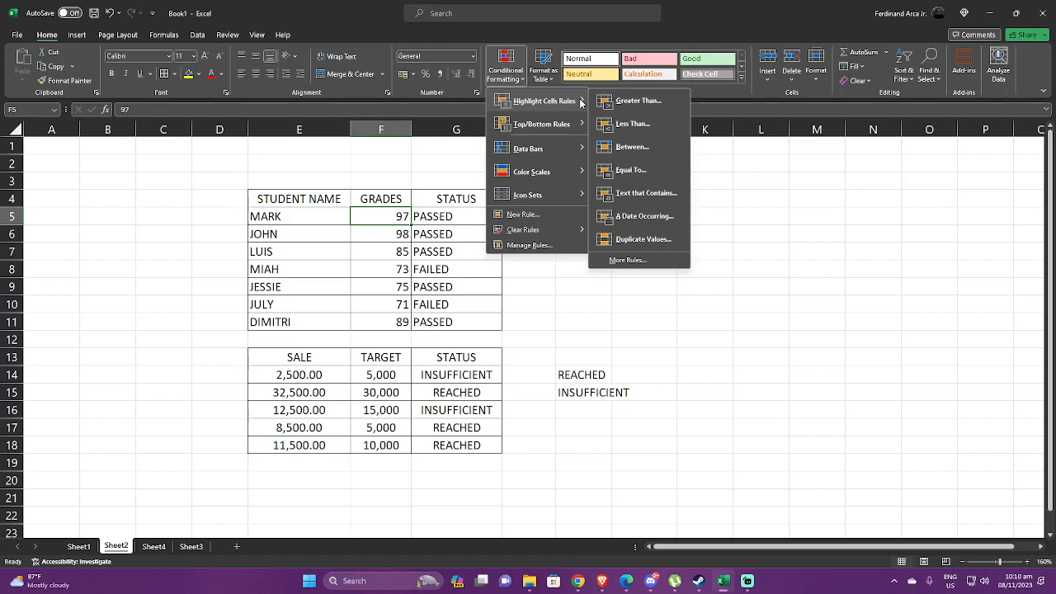
pyautogui.click(630, 101)
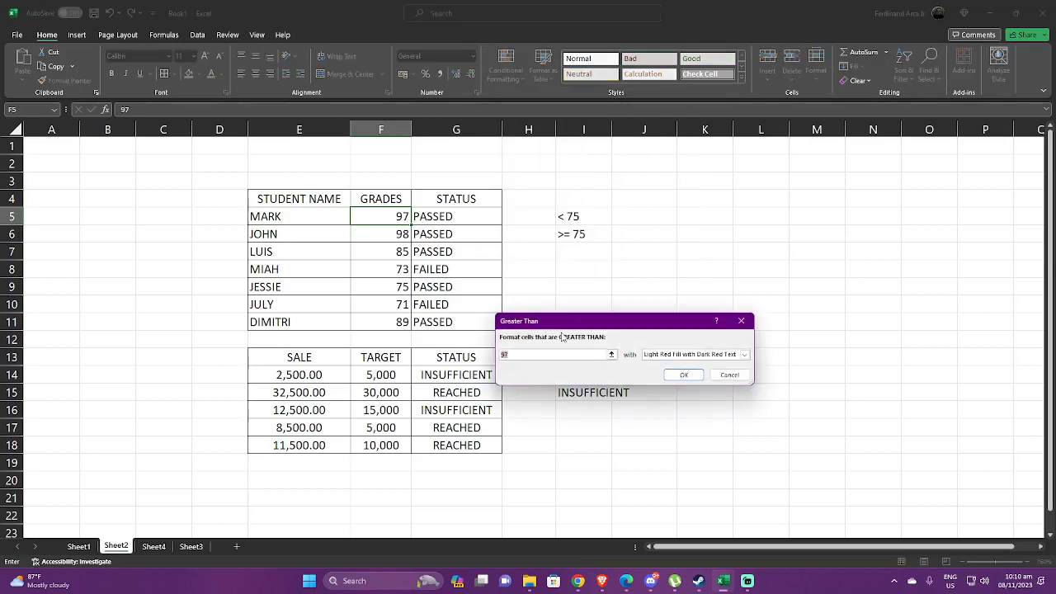
pyautogui.write('7')
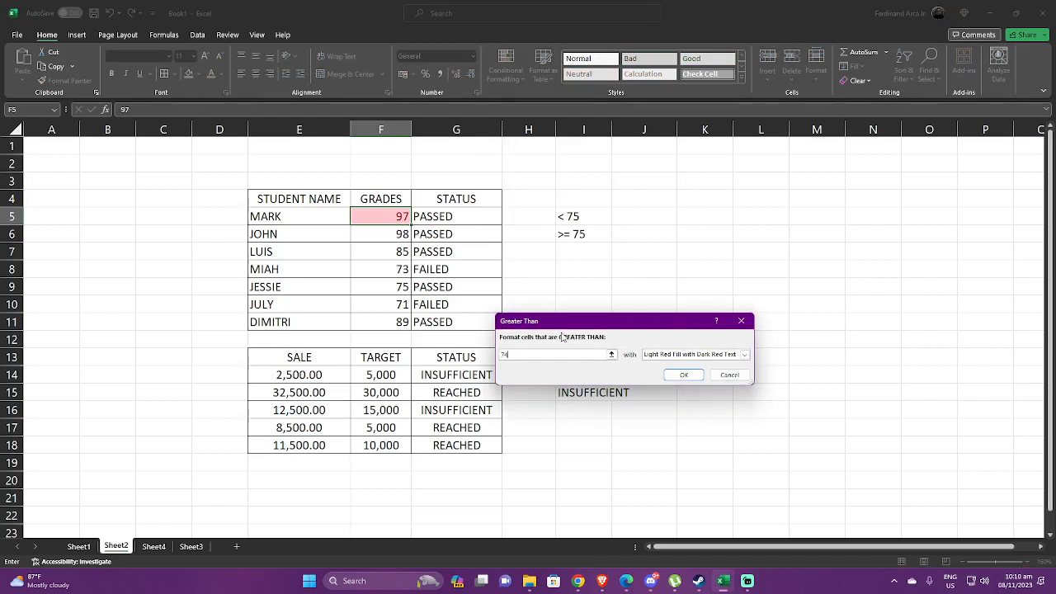
pyautogui.click(743, 356)
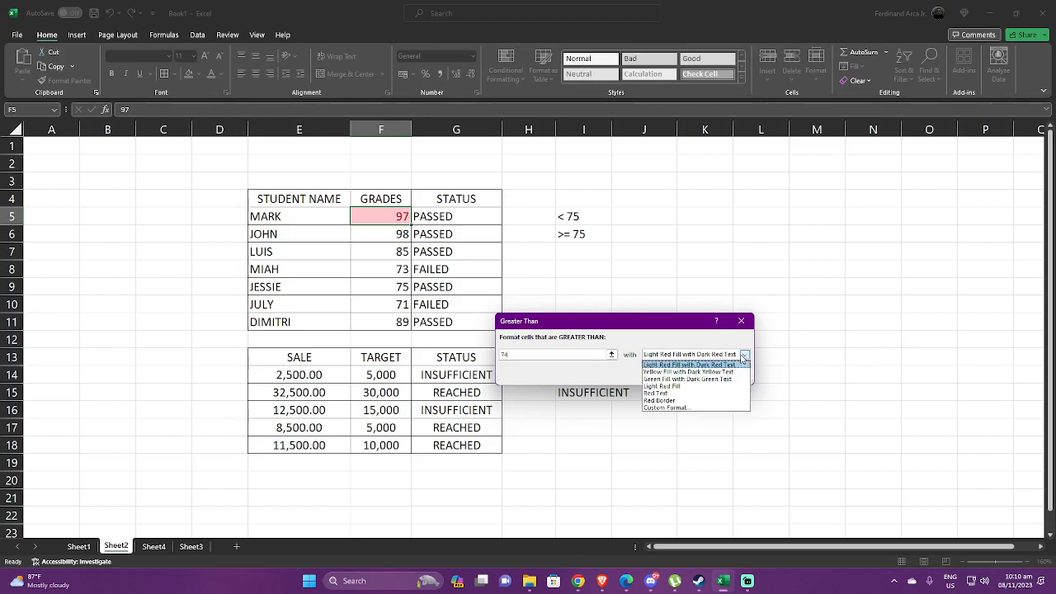
pyautogui.click(708, 380)
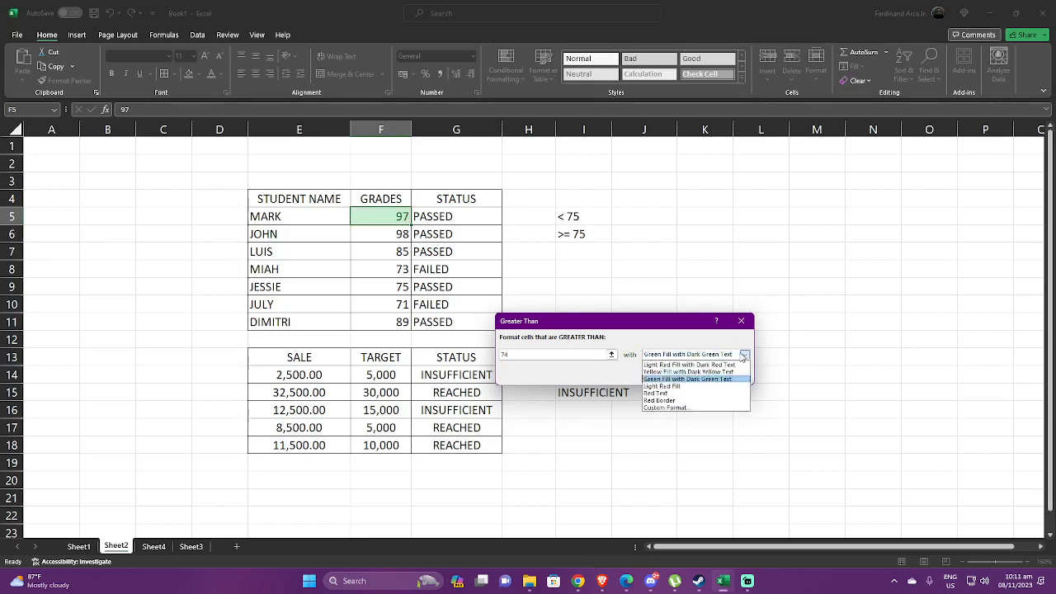
# Examine the fill, font and border options available for a custom format in the rule.
pyautogui.click(743, 355)
pyautogui.click(683, 408)
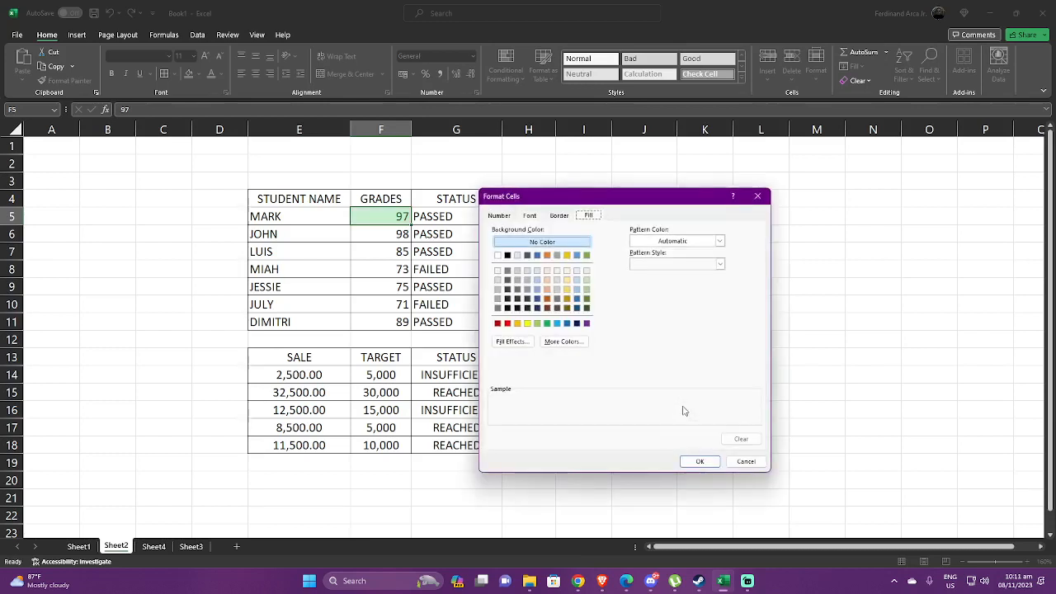
pyautogui.click(740, 463)
pyautogui.click(743, 355)
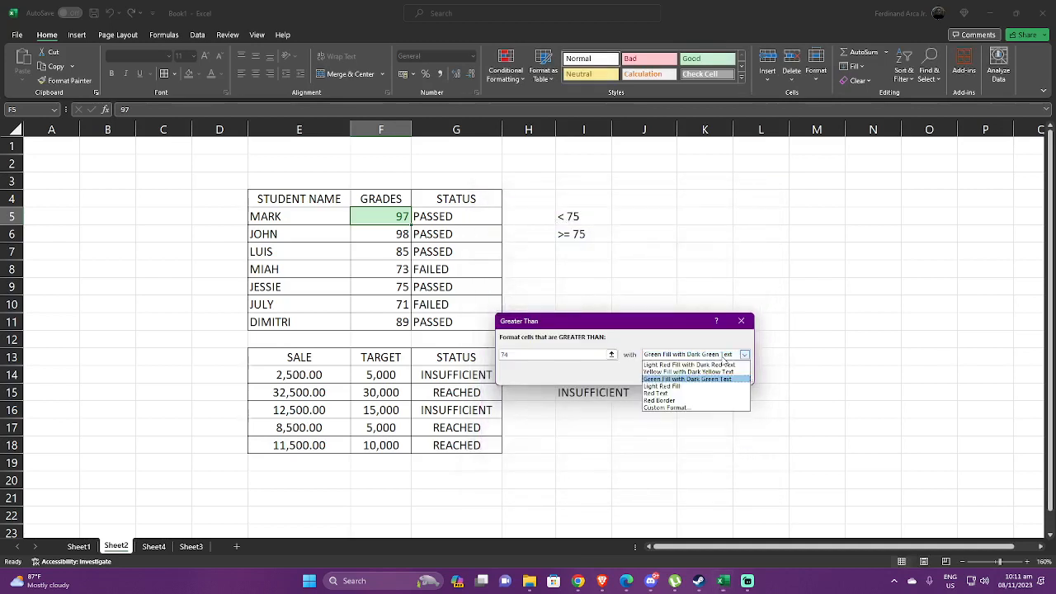
pyautogui.click(662, 407)
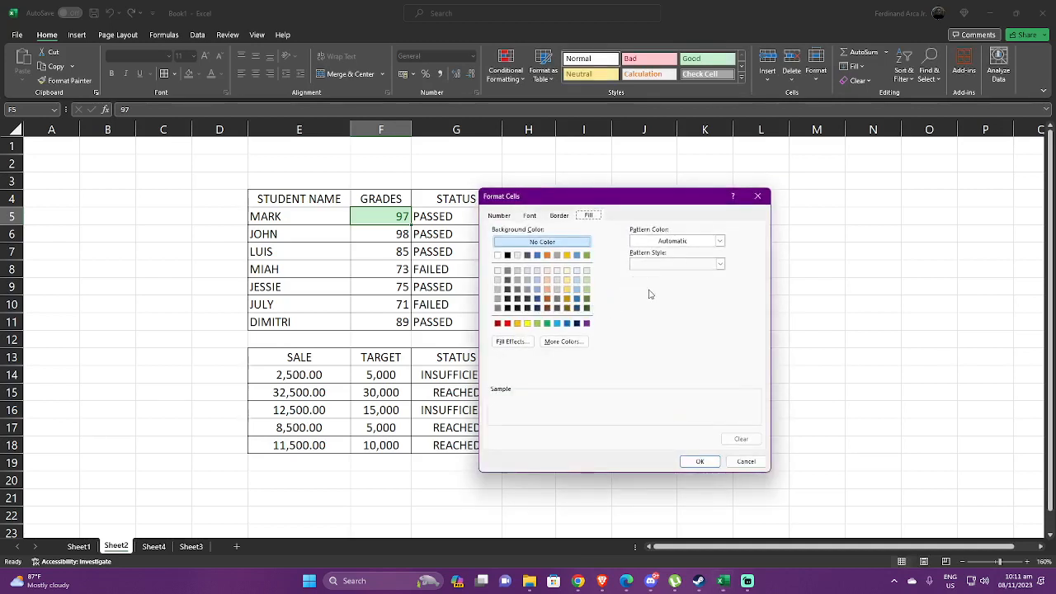
pyautogui.click(719, 241)
pyautogui.click(720, 241)
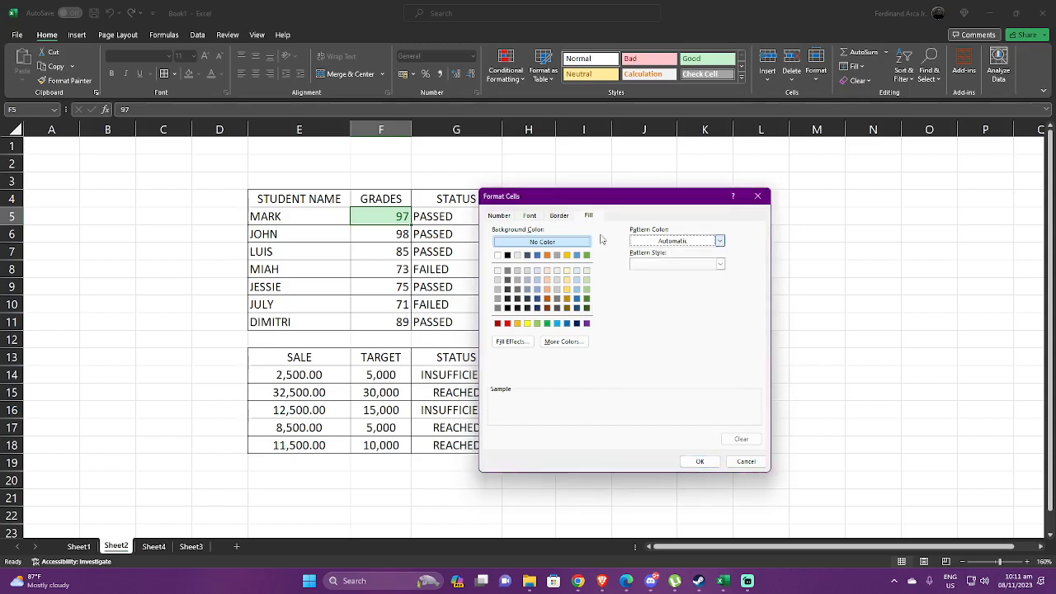
pyautogui.click(523, 218)
pyautogui.click(568, 220)
pyautogui.click(590, 216)
pyautogui.click(746, 461)
# Keep Green Fill with Dark Green Text as the format and apply the Greater Than rule to F5.
pyautogui.click(740, 356)
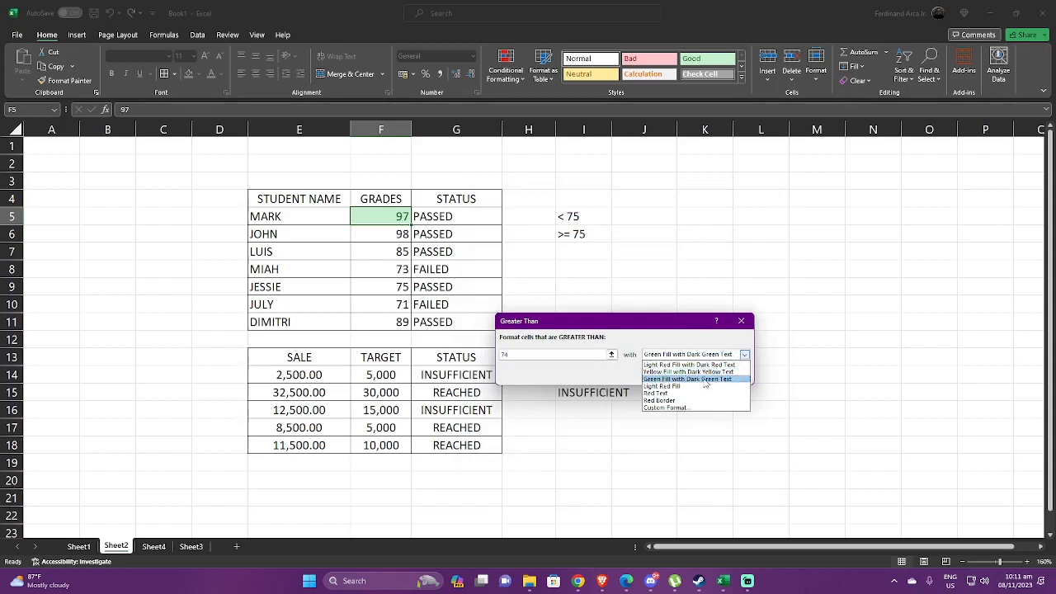
pyautogui.click(705, 380)
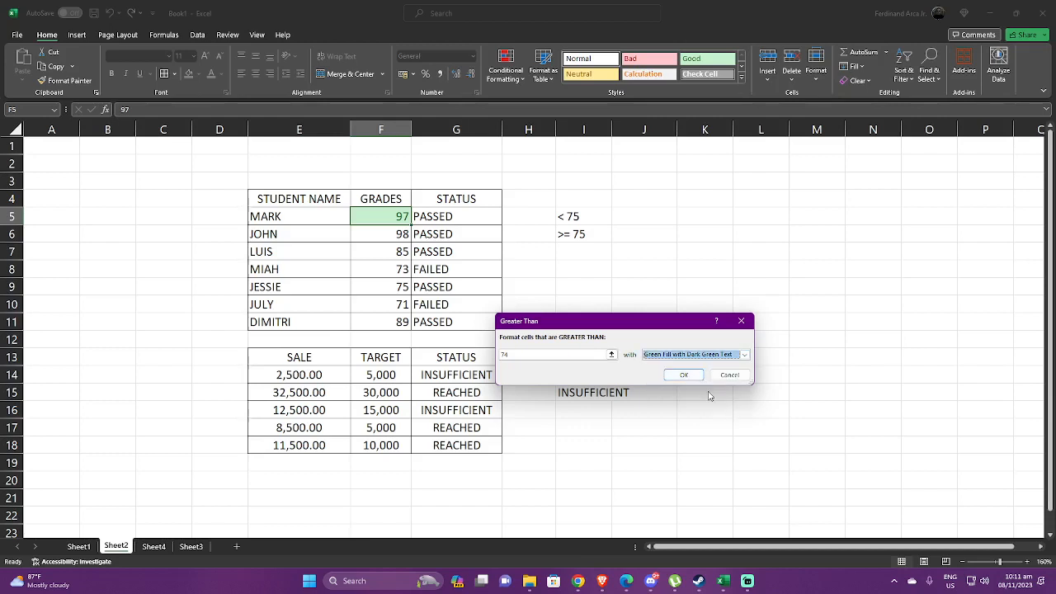
pyautogui.click(684, 376)
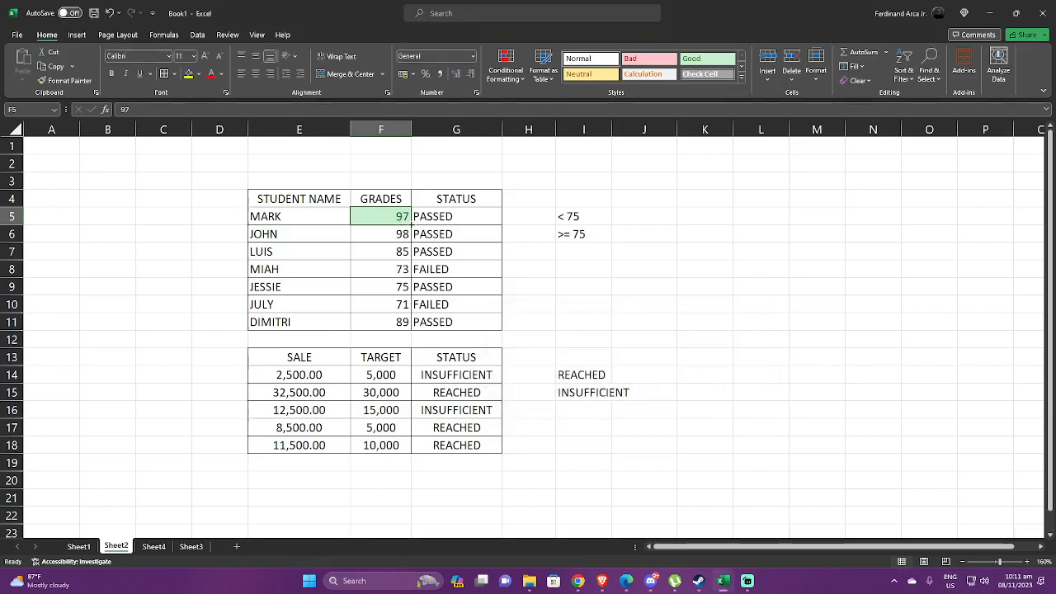
# Copy cell F5 and paste only its formatting onto each of the remaining grades in F6:F11.
pyautogui.rightClick(401, 219)
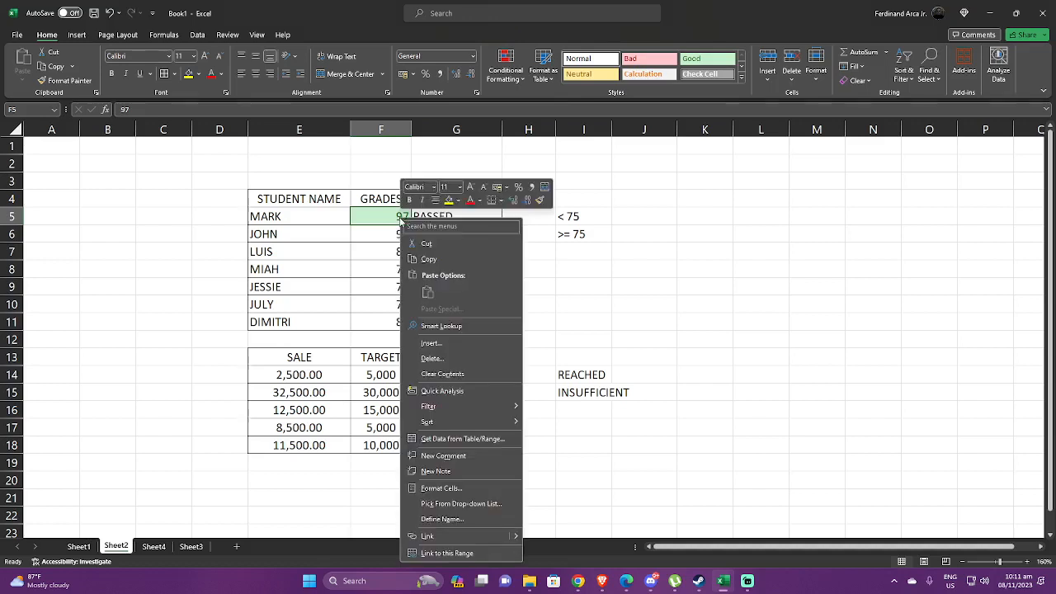
pyautogui.click(429, 260)
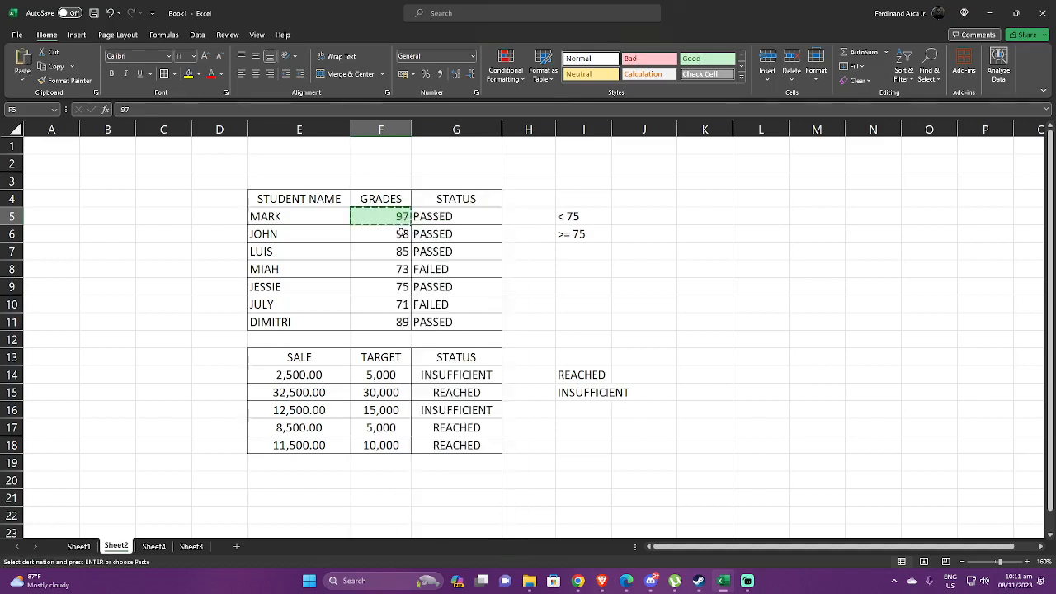
pyautogui.click(404, 237)
pyautogui.rightClick(404, 237)
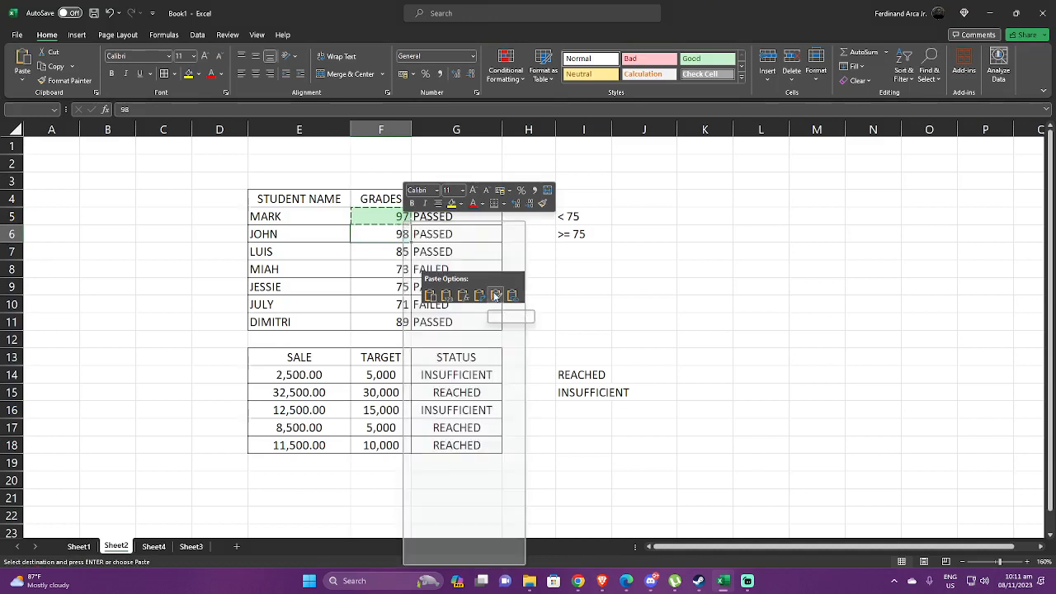
pyautogui.click(495, 296)
pyautogui.rightClick(404, 254)
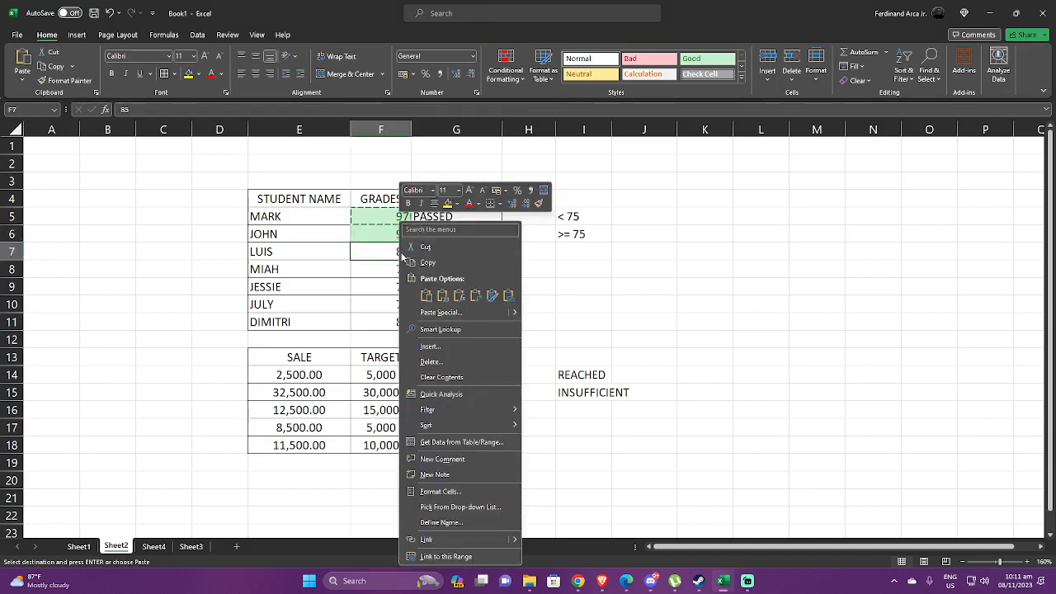
pyautogui.click(490, 295)
pyautogui.rightClick(404, 270)
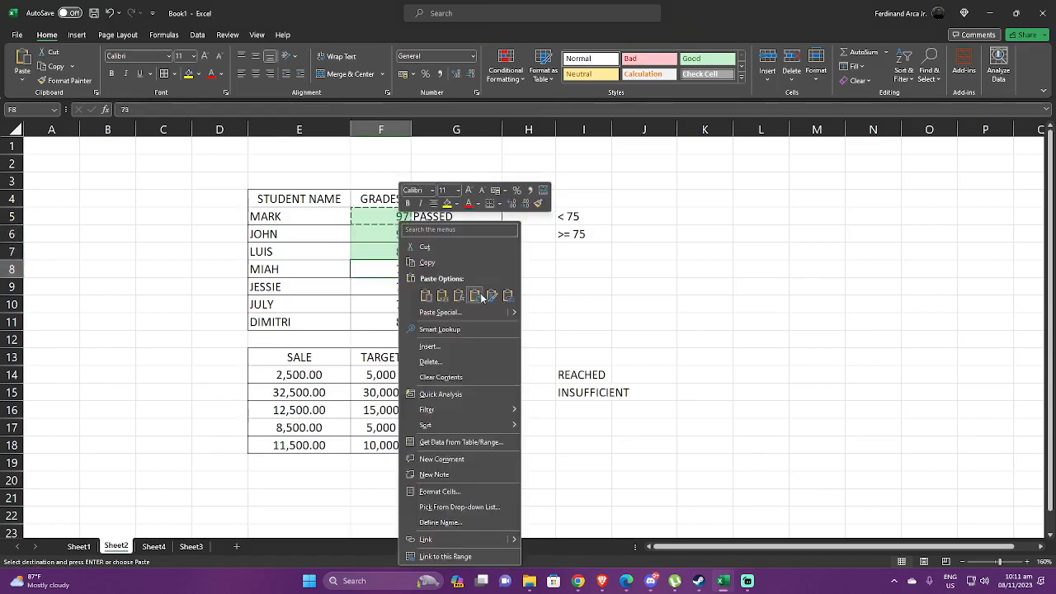
pyautogui.click(483, 295)
pyautogui.rightClick(384, 286)
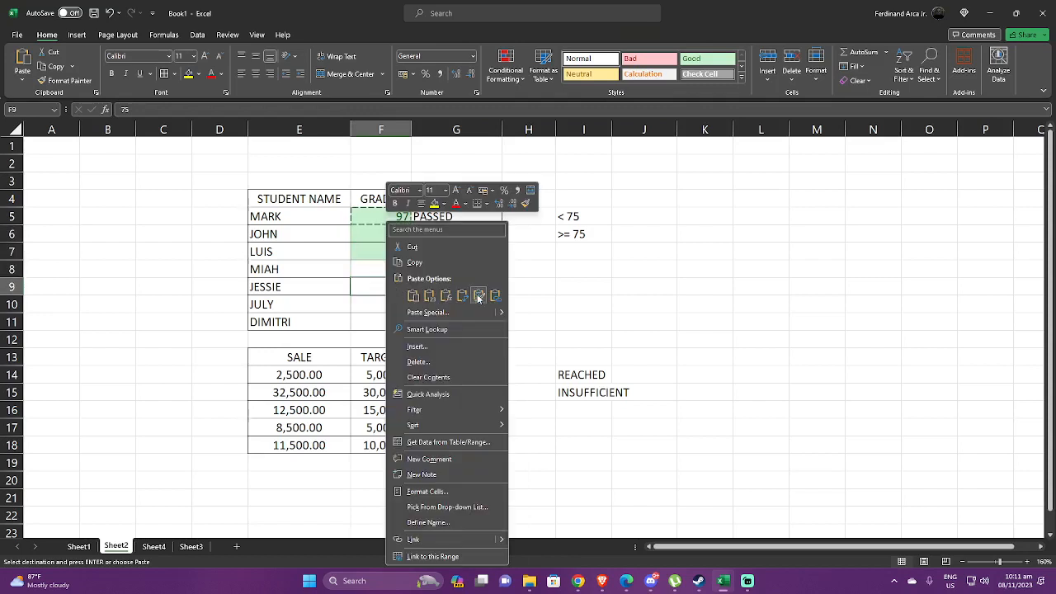
pyautogui.click(478, 294)
pyautogui.rightClick(399, 304)
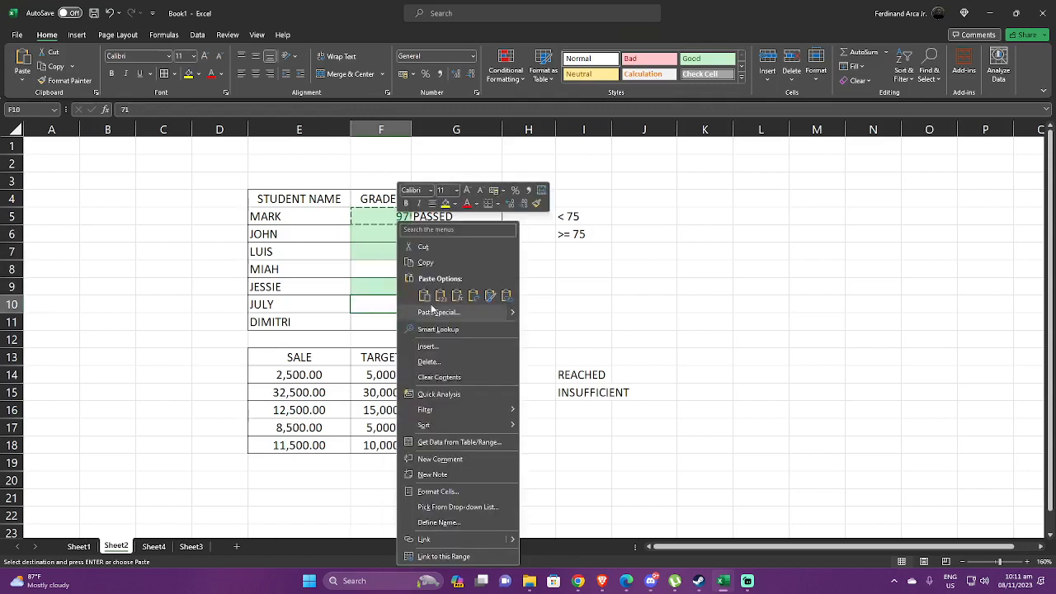
pyautogui.click(483, 295)
pyautogui.rightClick(399, 322)
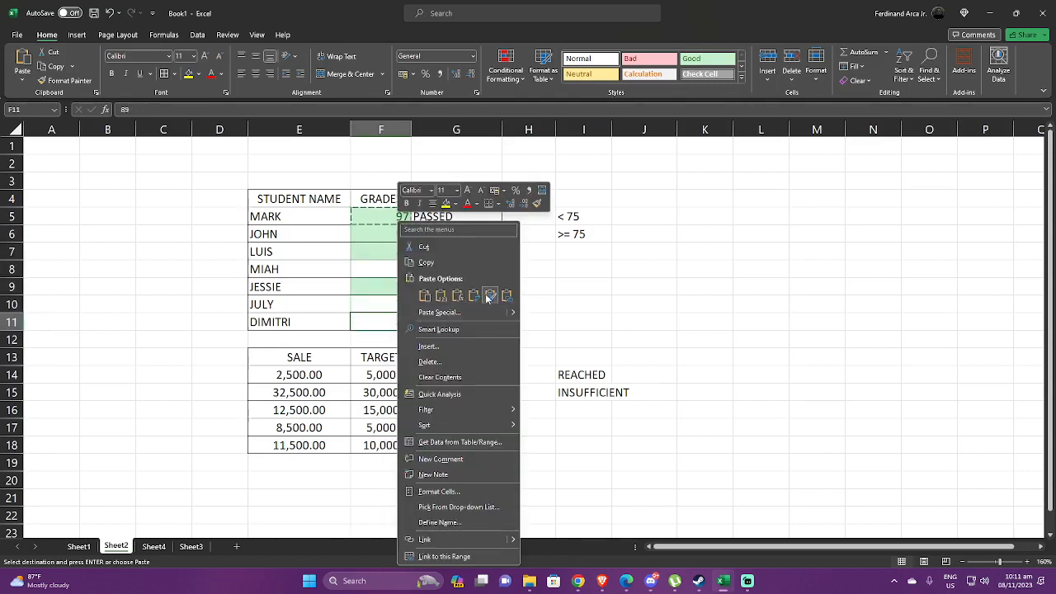
pyautogui.click(484, 294)
pyautogui.click(589, 287)
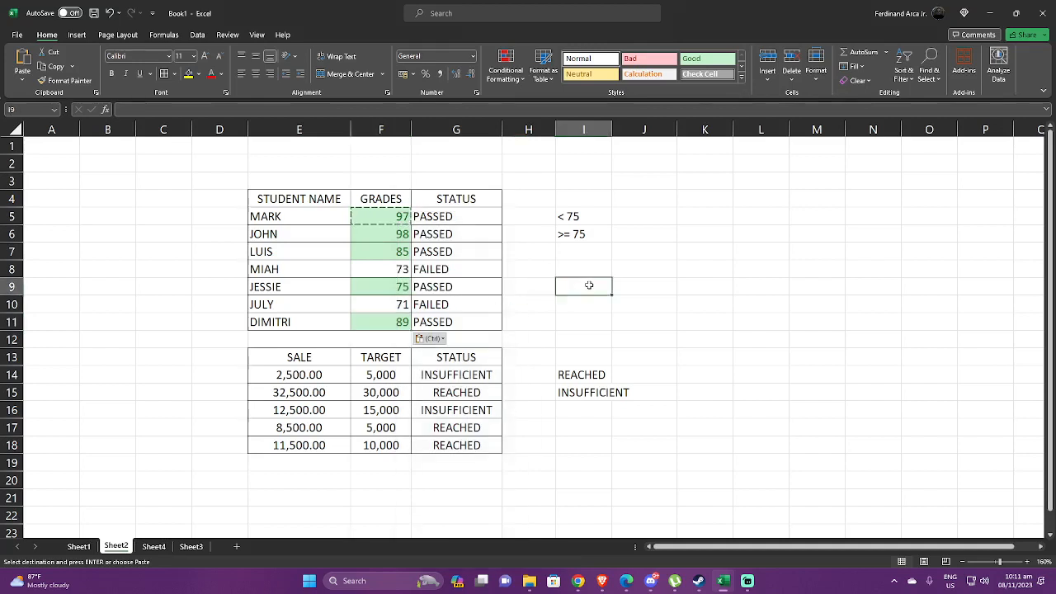
pyautogui.press('Escape')
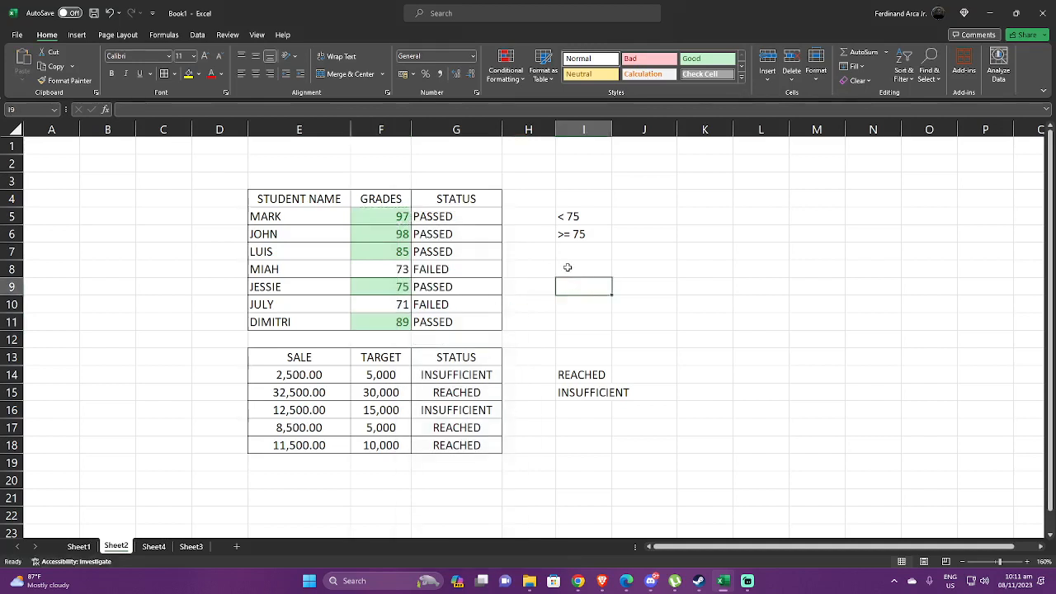
# Add a Less Than conditional formatting rule to cell F5 with value 75 and Light Red Fill with Dark Red Text.
pyautogui.click(401, 219)
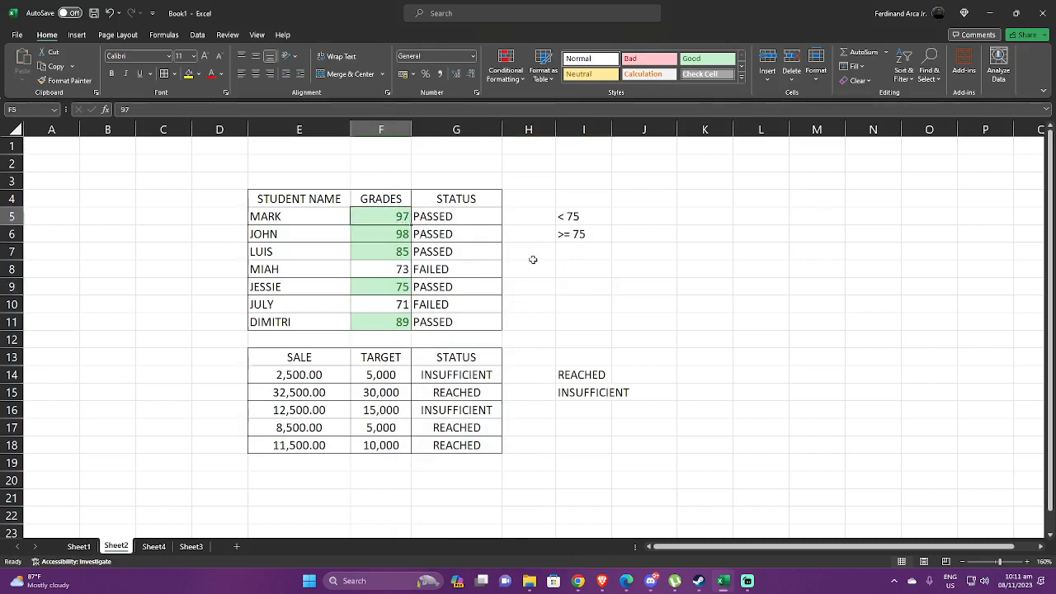
pyautogui.click(524, 79)
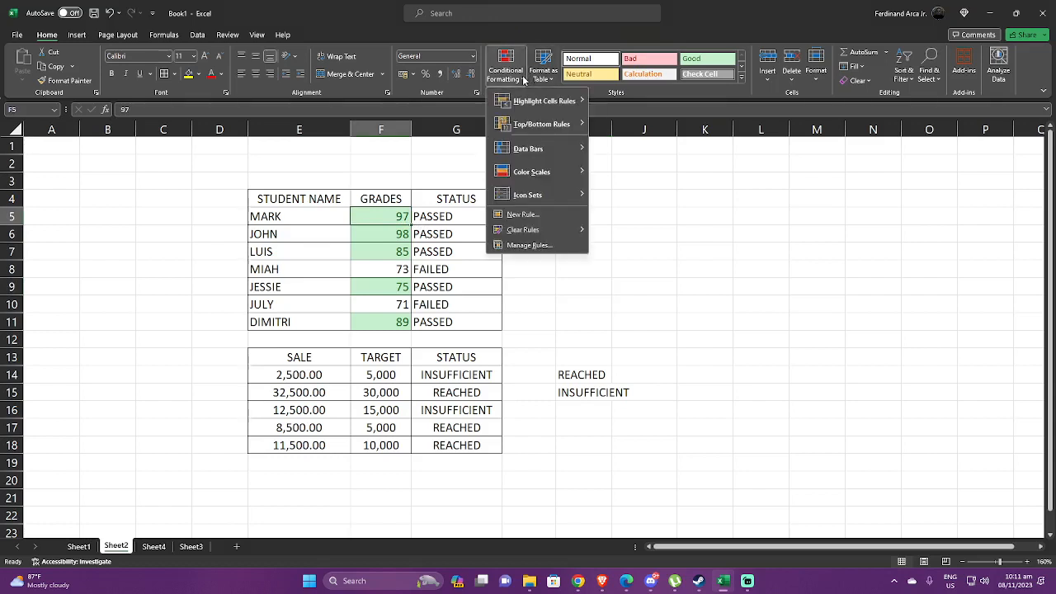
pyautogui.moveTo(577, 101)
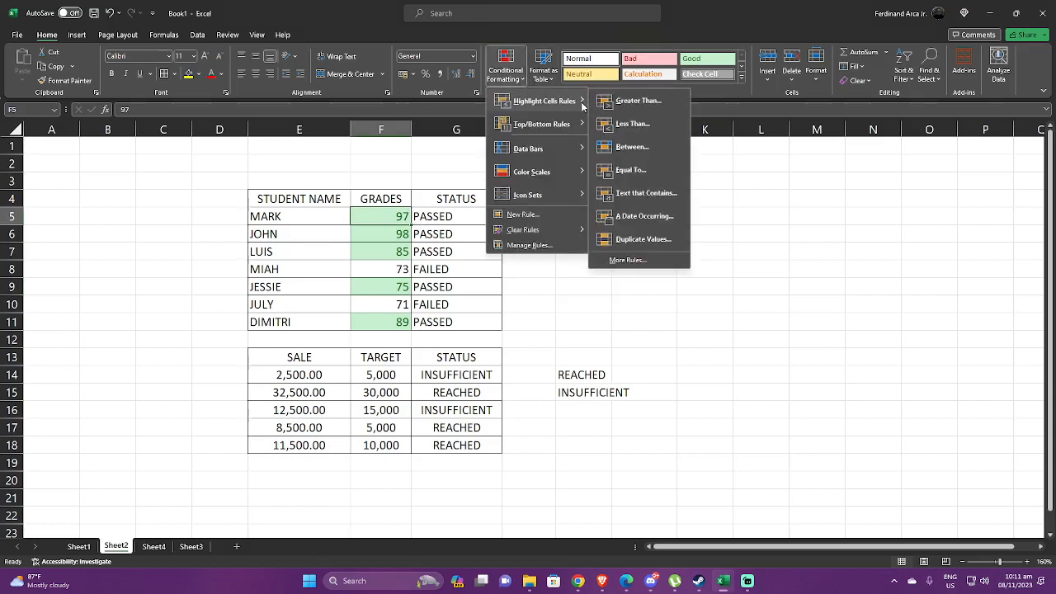
pyautogui.click(623, 125)
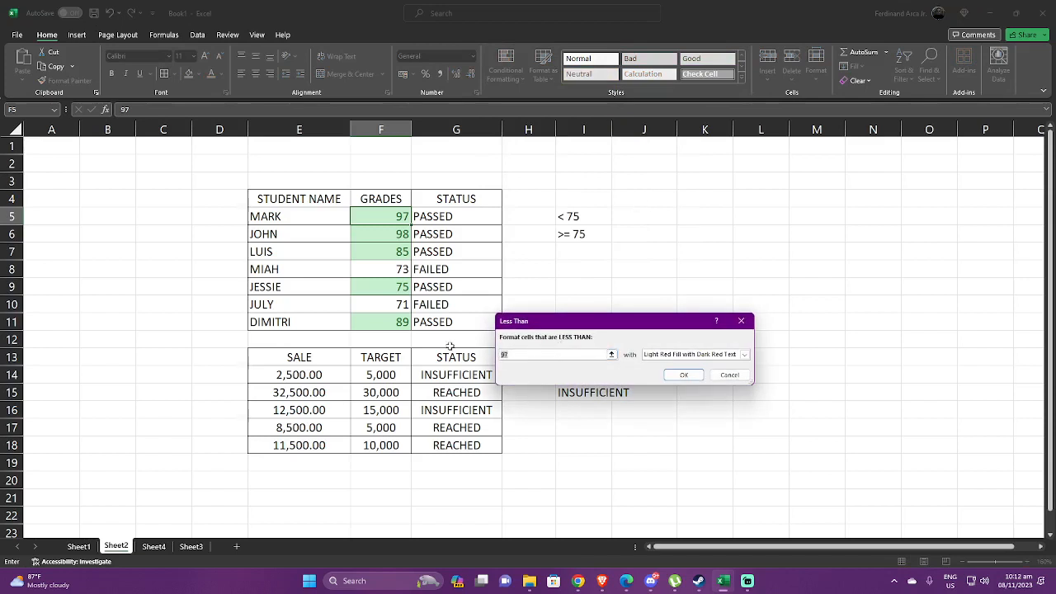
pyautogui.write('75')
pyautogui.click(745, 355)
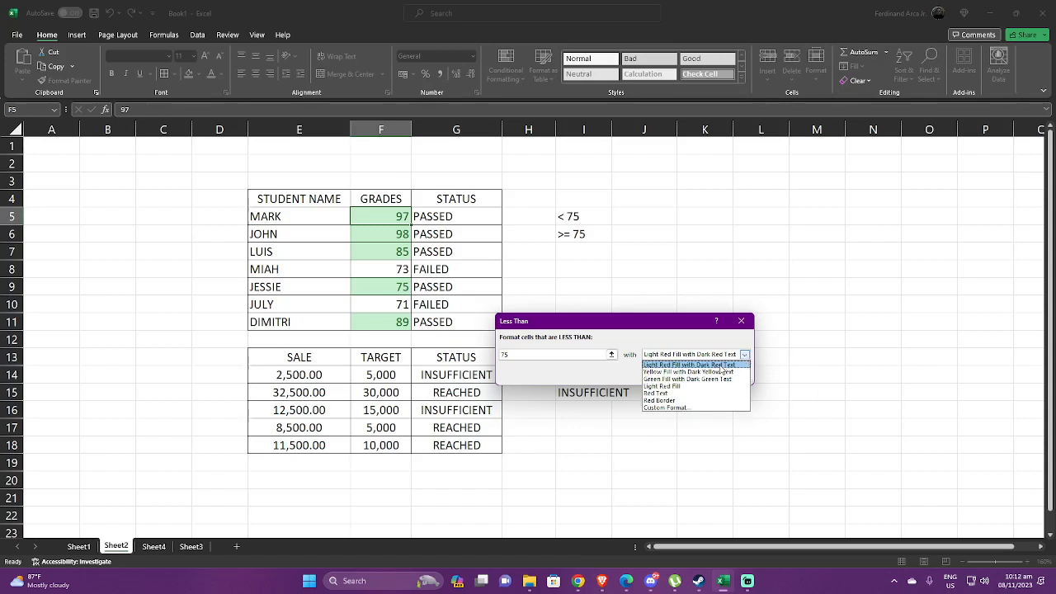
pyautogui.click(720, 364)
pyautogui.click(685, 373)
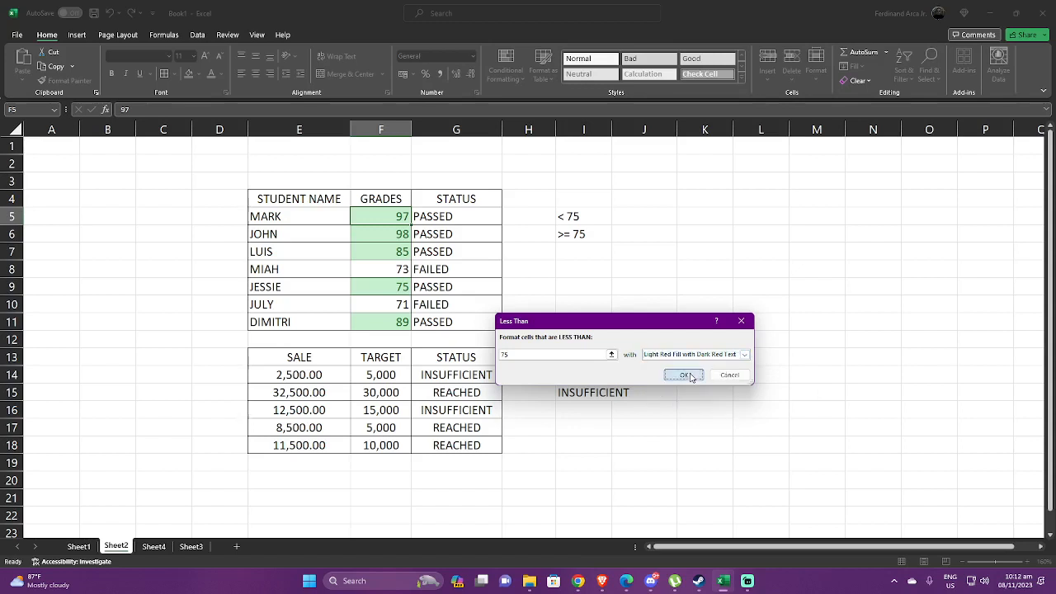
# Copy grade cell F5 and paste only its formatting onto each grade in F6:F10, ending copy mode.
pyautogui.rightClick(407, 220)
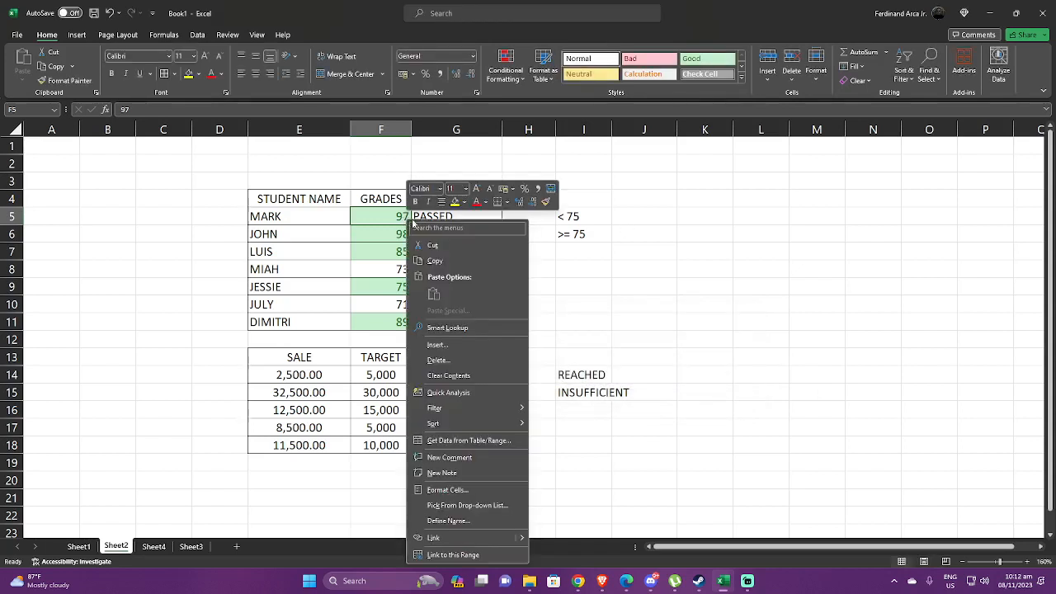
pyautogui.click(435, 261)
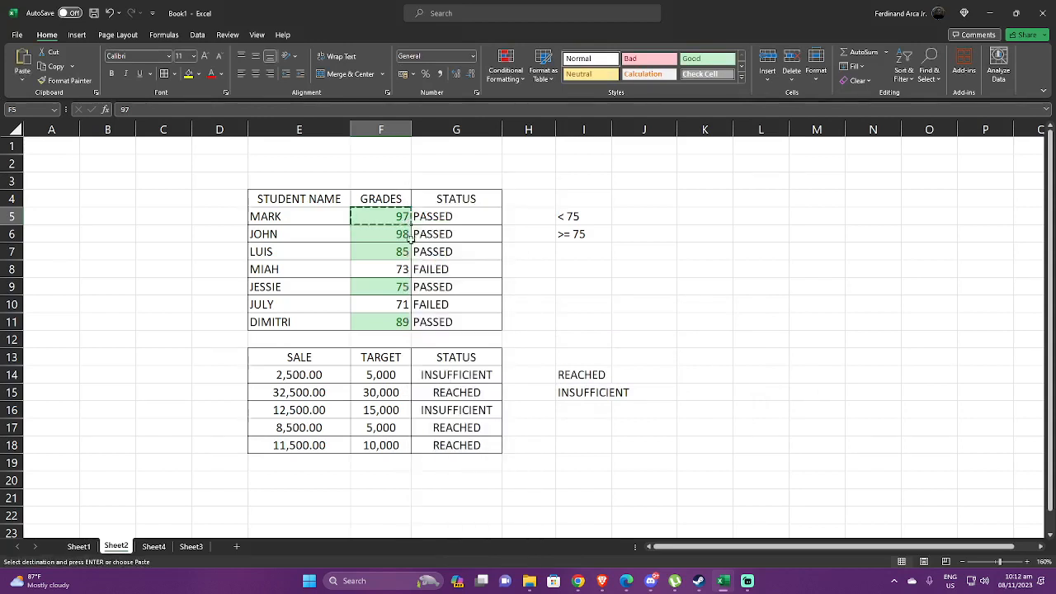
pyautogui.rightClick(405, 239)
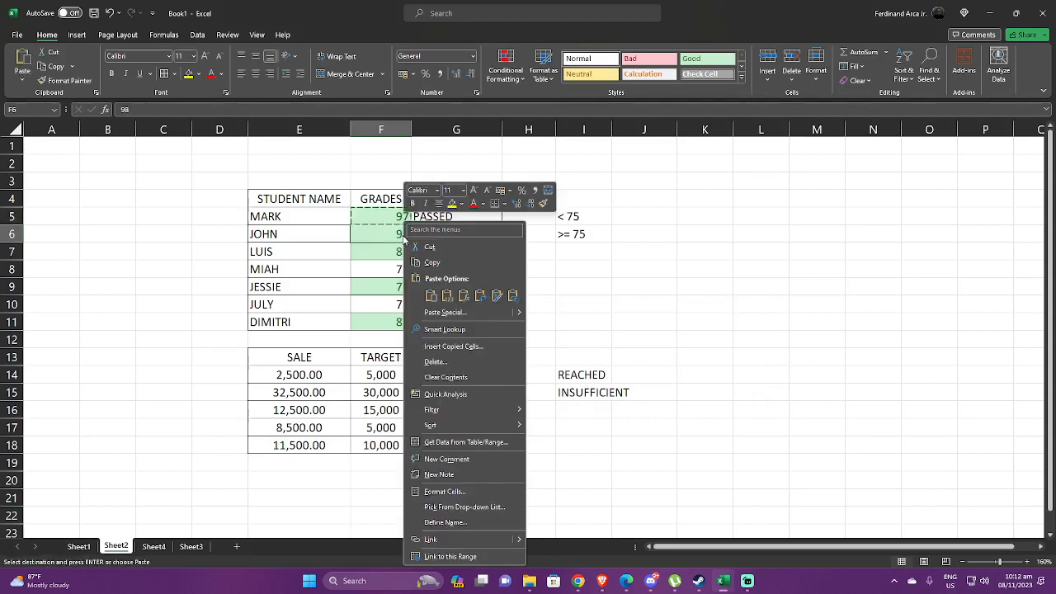
pyautogui.click(498, 297)
pyautogui.rightClick(395, 253)
pyautogui.click(493, 296)
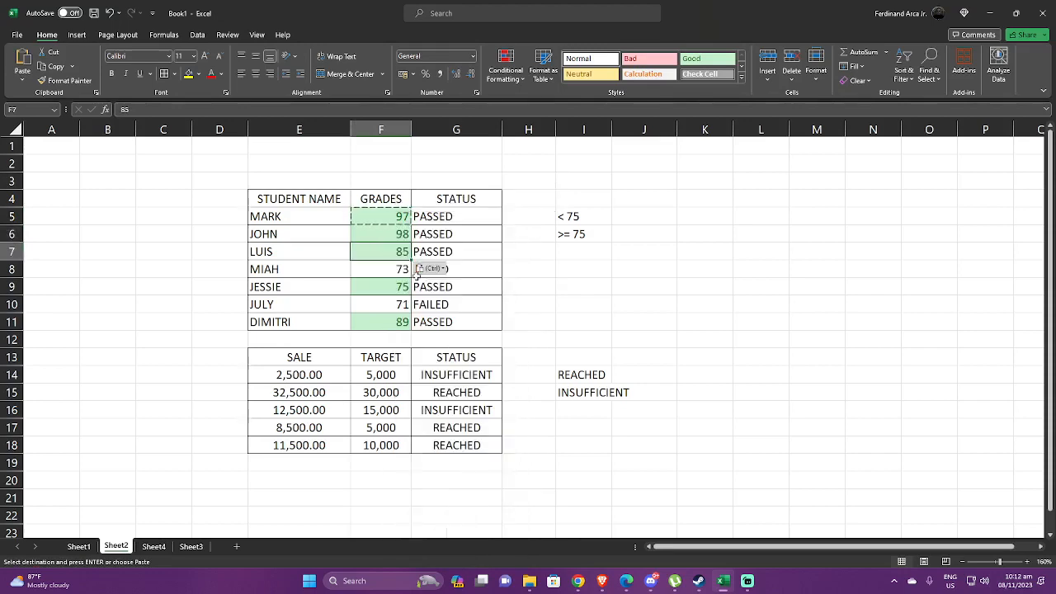
pyautogui.rightClick(400, 269)
pyautogui.click(492, 296)
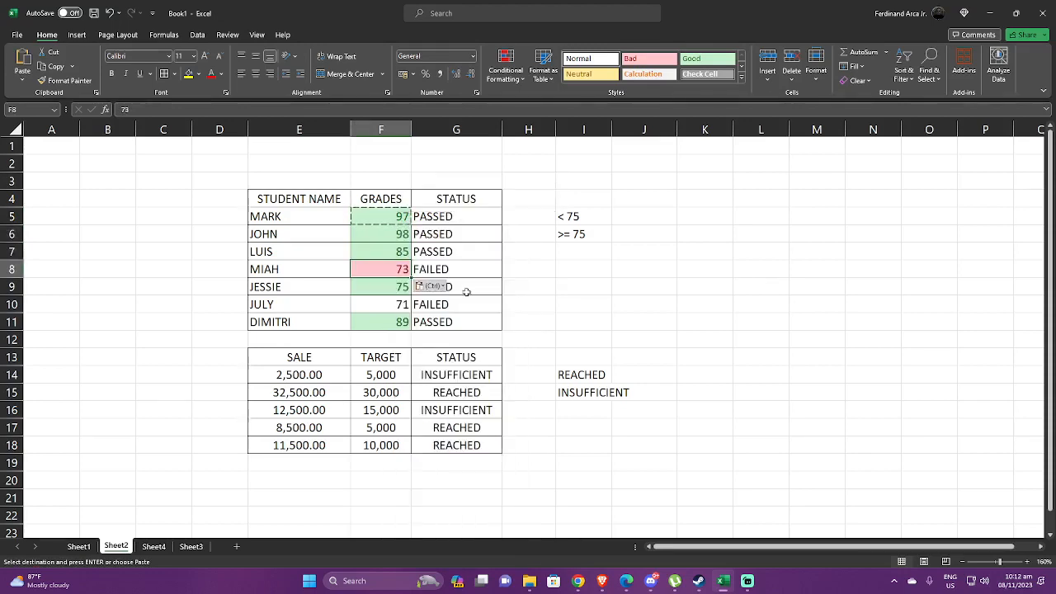
pyautogui.rightClick(393, 288)
pyautogui.click(486, 297)
pyautogui.rightClick(394, 305)
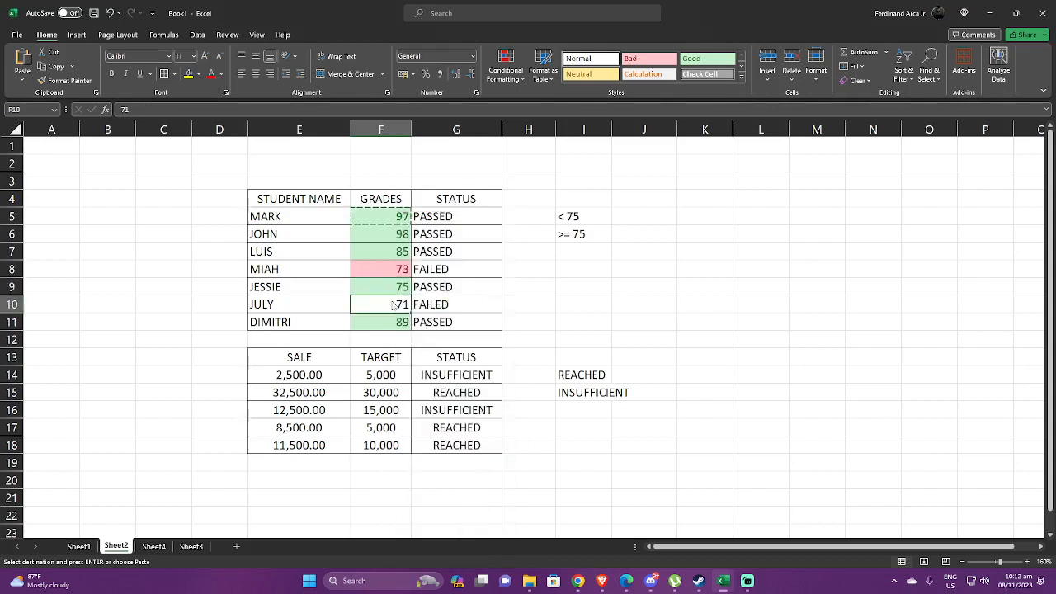
pyautogui.click(489, 297)
pyautogui.click(616, 291)
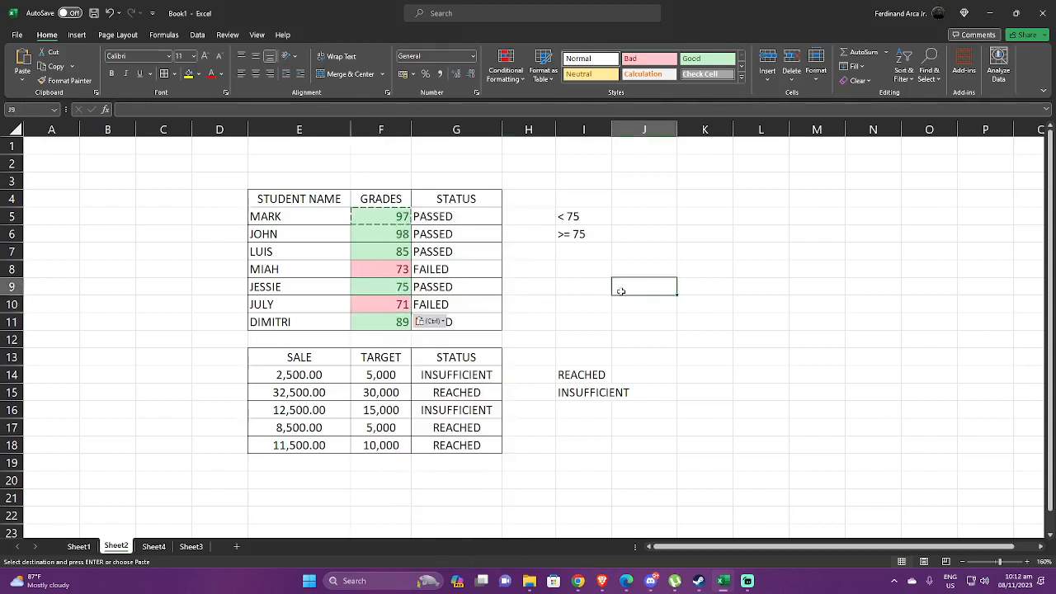
pyautogui.click(569, 264)
pyautogui.press('Escape')
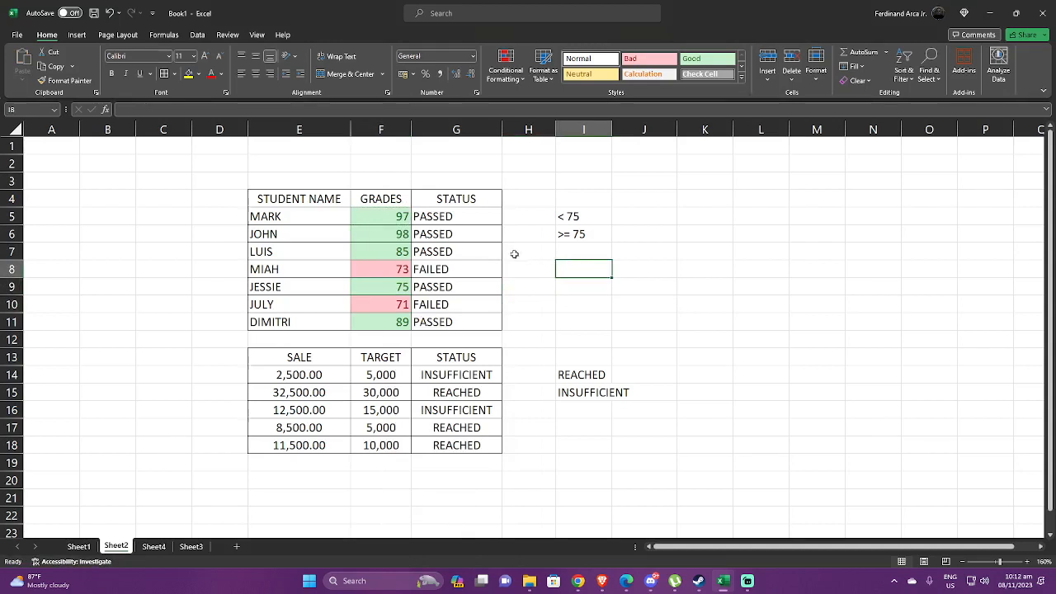
# Add a Text That Contains rule to status cell G5 for PASSED with Green Fill with Dark Green Text.
pyautogui.click(470, 216)
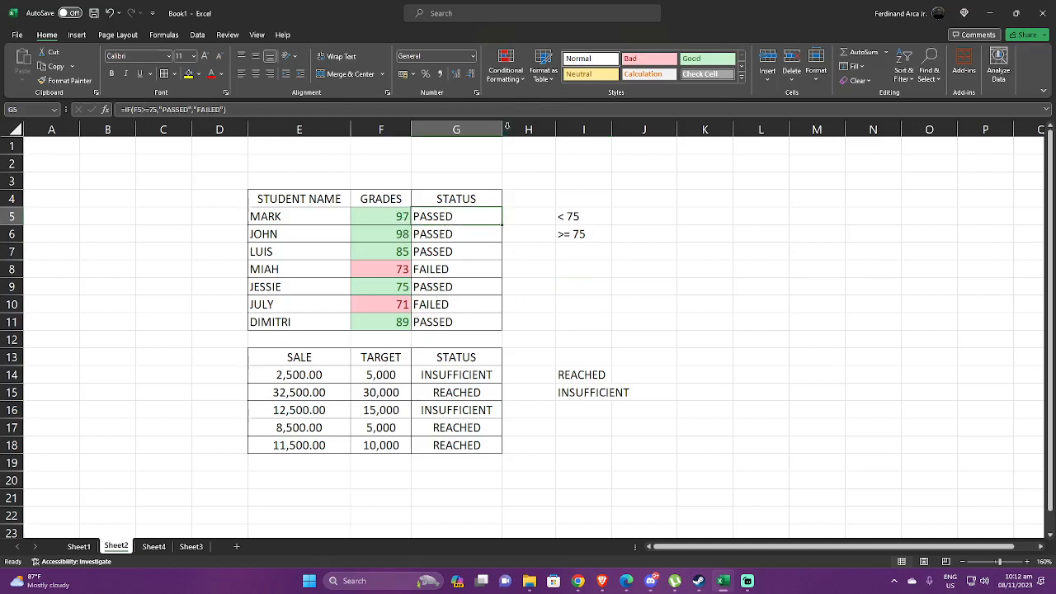
pyautogui.click(525, 83)
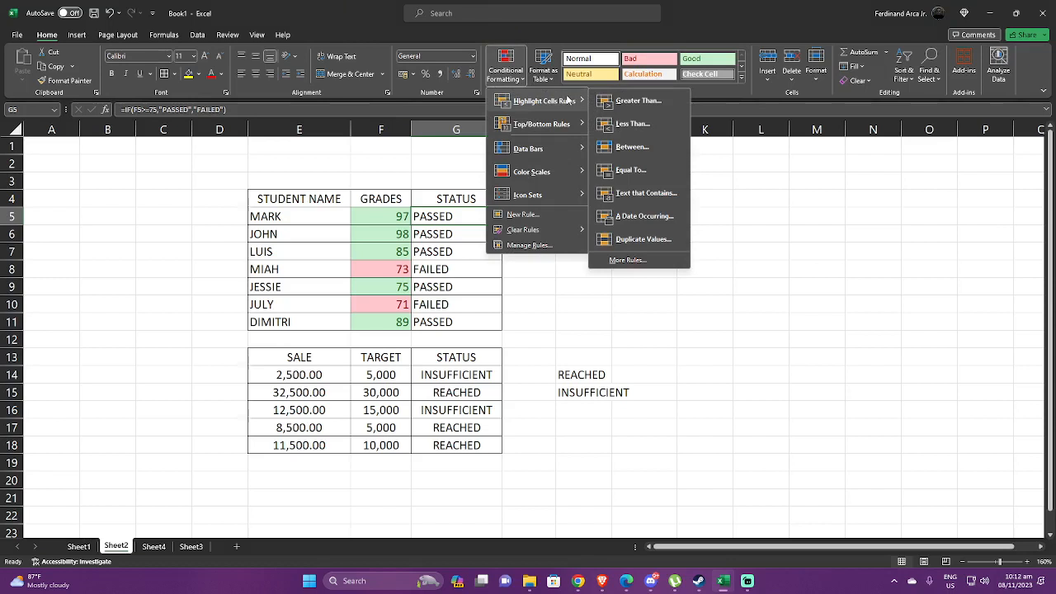
pyautogui.click(642, 195)
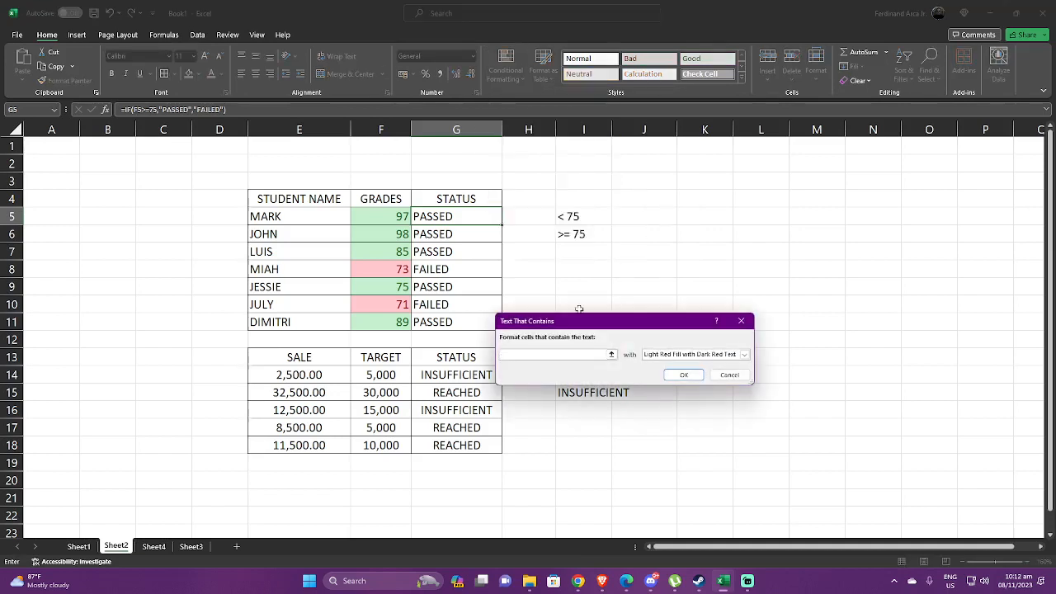
pyautogui.write('PASSED')
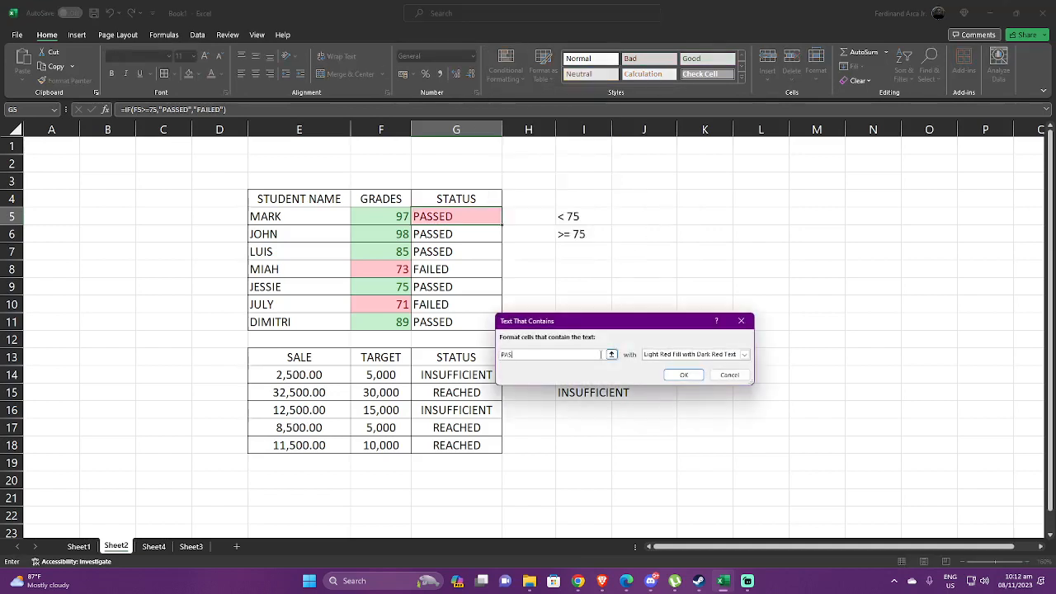
pyautogui.click(745, 354)
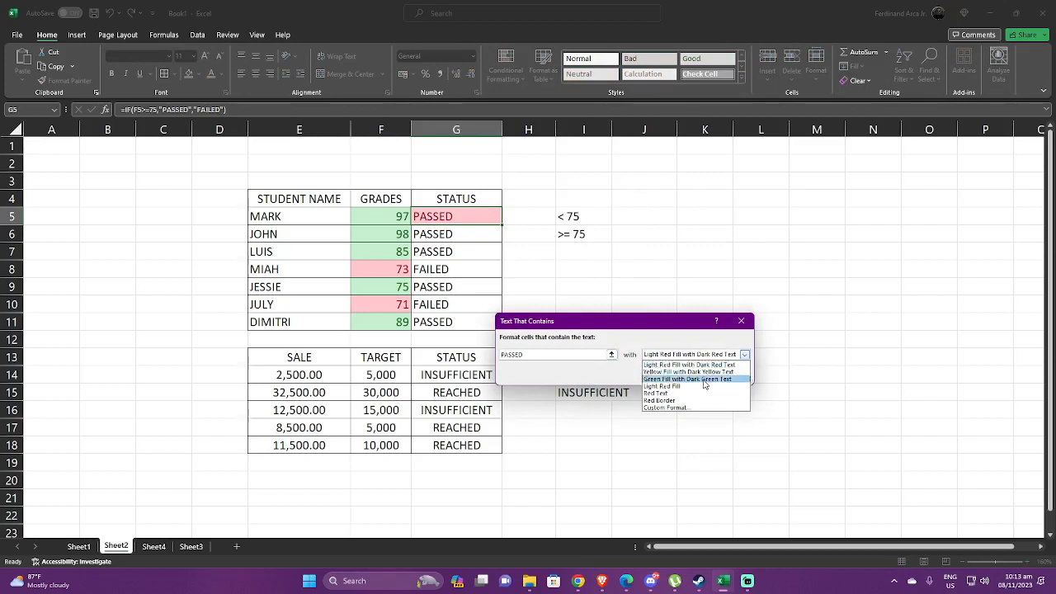
pyautogui.click(703, 381)
pyautogui.click(679, 376)
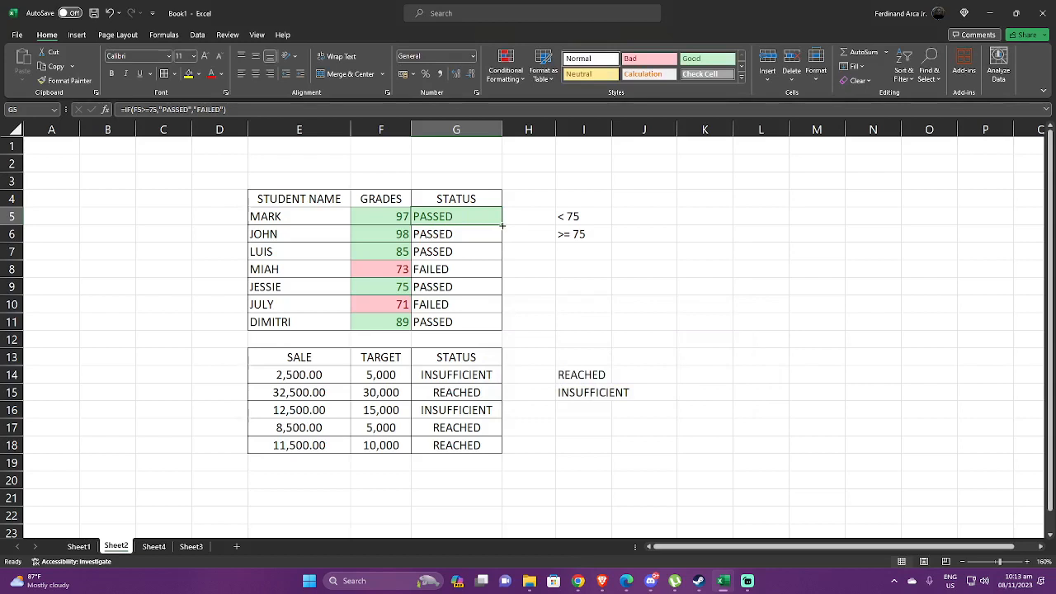
pyautogui.write('rrrrrrrrr')
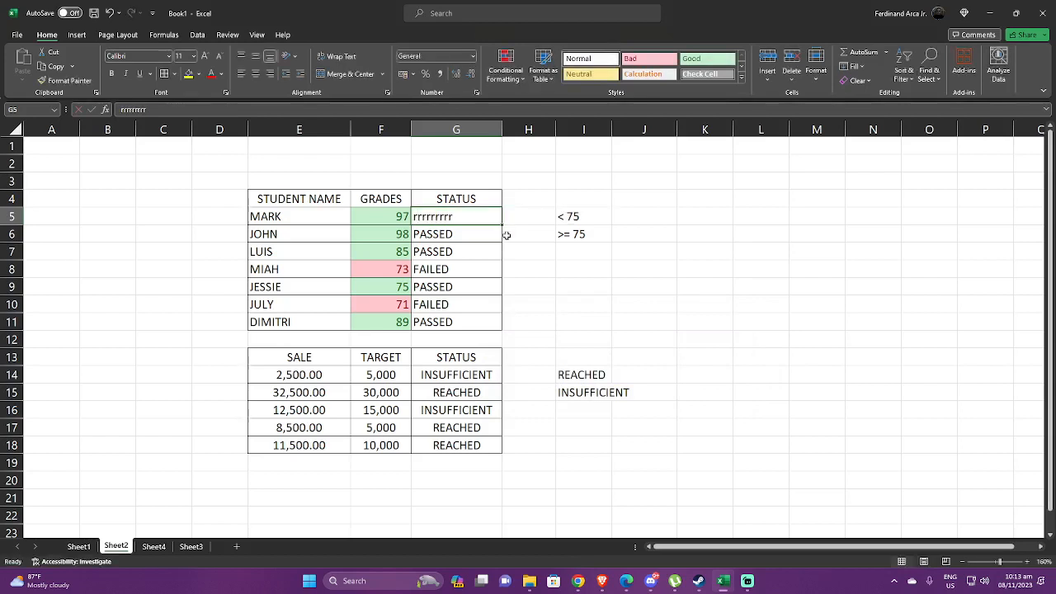
pyautogui.press('Escape')
pyautogui.click(561, 287)
# Copy status cell G5 and paste only its formatting onto each of the remaining statuses in G6:G11, ending copy mode.
pyautogui.click(495, 216)
pyautogui.rightClick(497, 217)
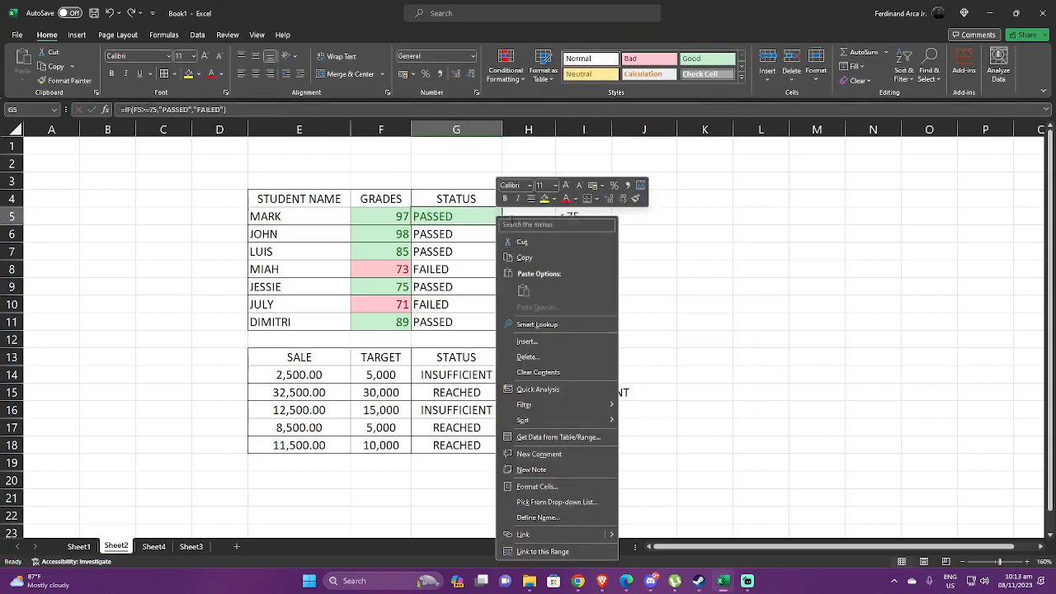
pyautogui.click(525, 258)
pyautogui.rightClick(480, 235)
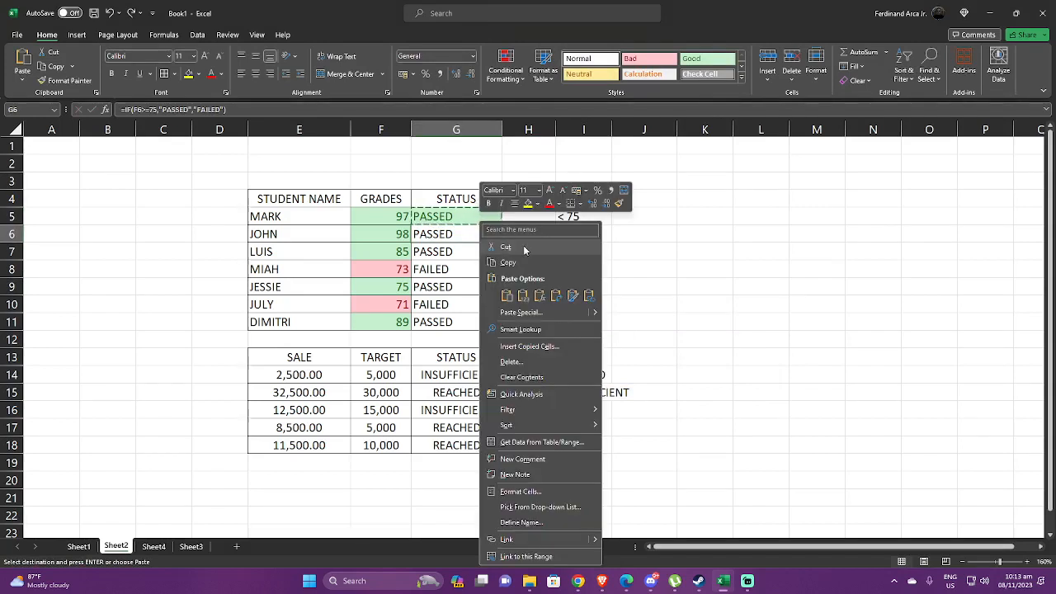
pyautogui.click(574, 295)
pyautogui.press('Down')
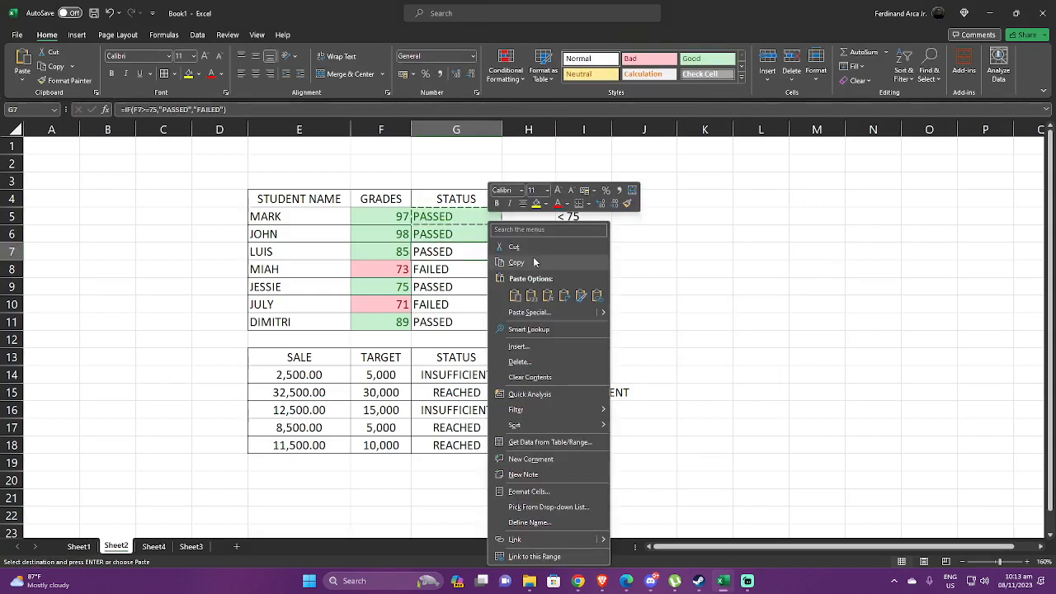
pyautogui.click(579, 298)
pyautogui.rightClick(481, 272)
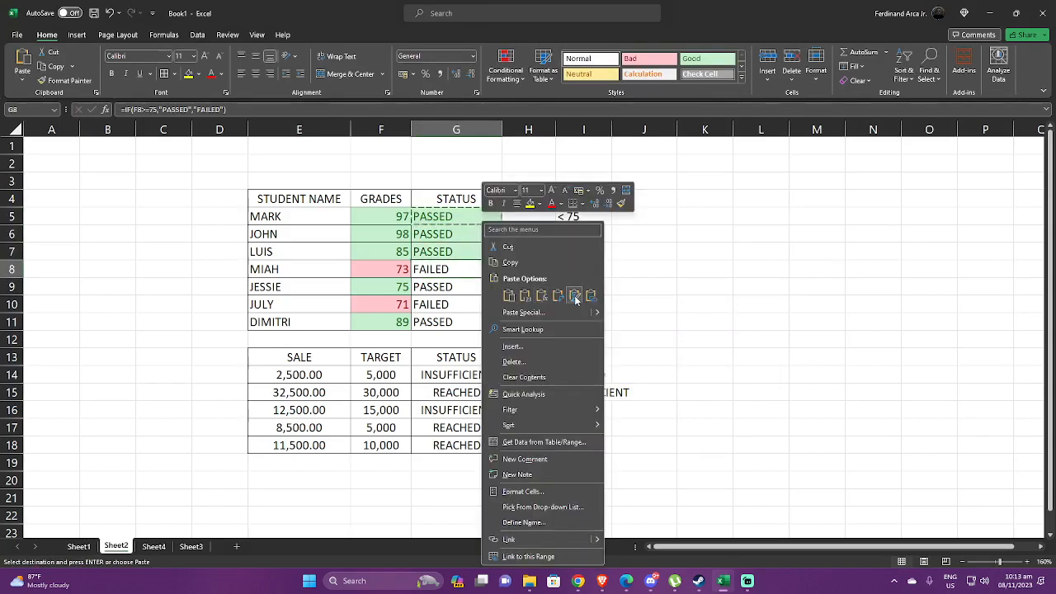
pyautogui.click(575, 297)
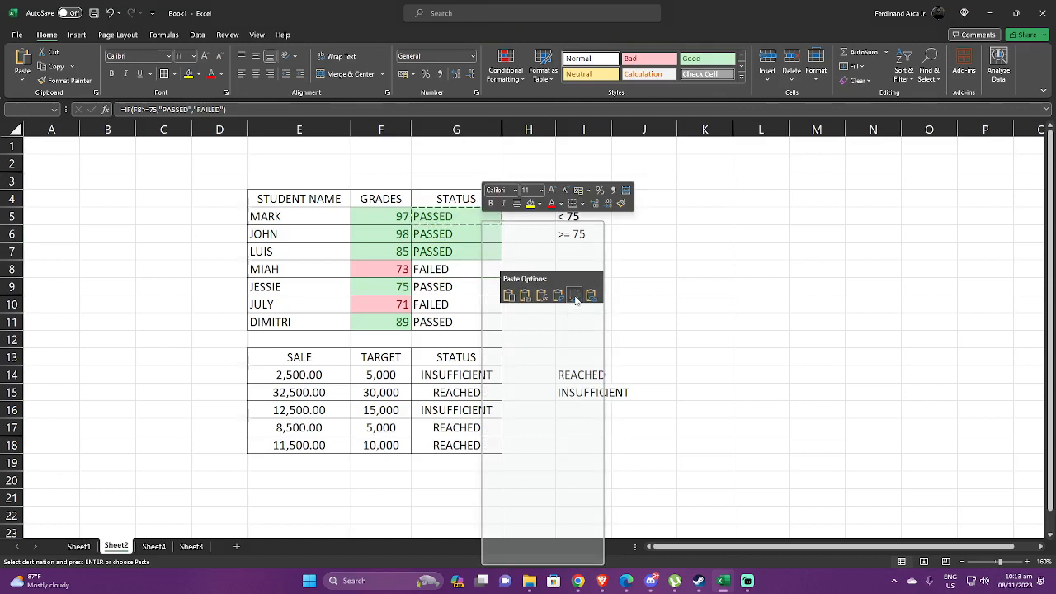
pyautogui.rightClick(477, 295)
pyautogui.click(578, 297)
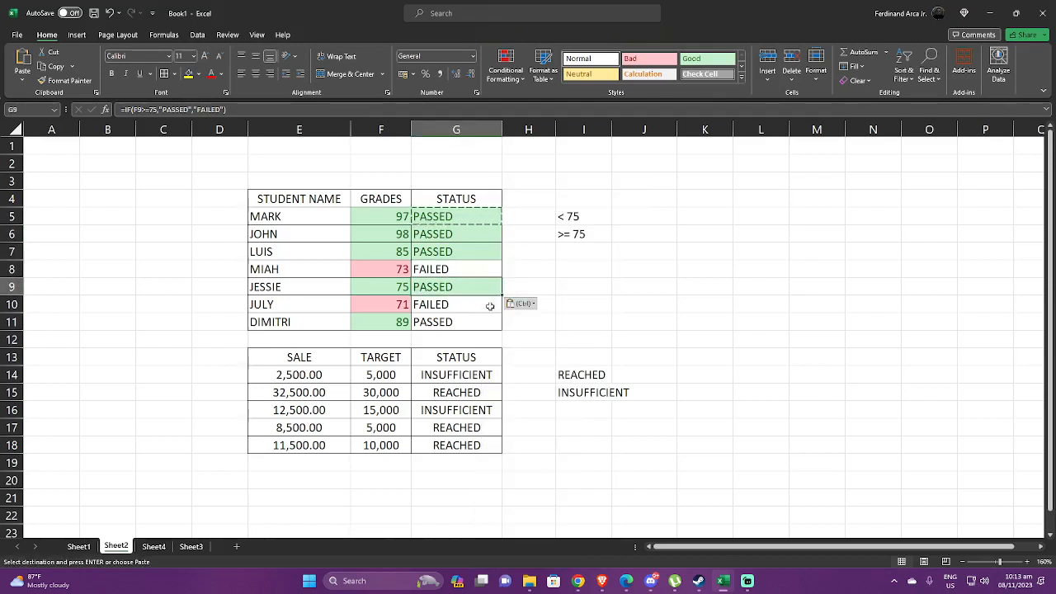
pyautogui.rightClick(490, 304)
pyautogui.click(579, 297)
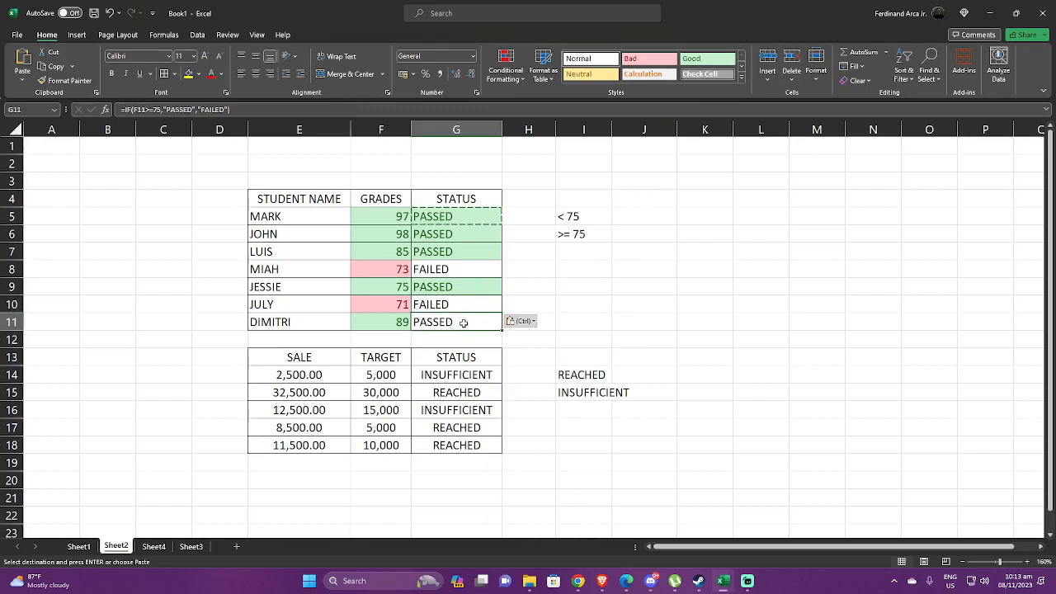
pyautogui.rightClick(469, 322)
pyautogui.click(560, 300)
pyautogui.click(627, 281)
pyautogui.click(484, 216)
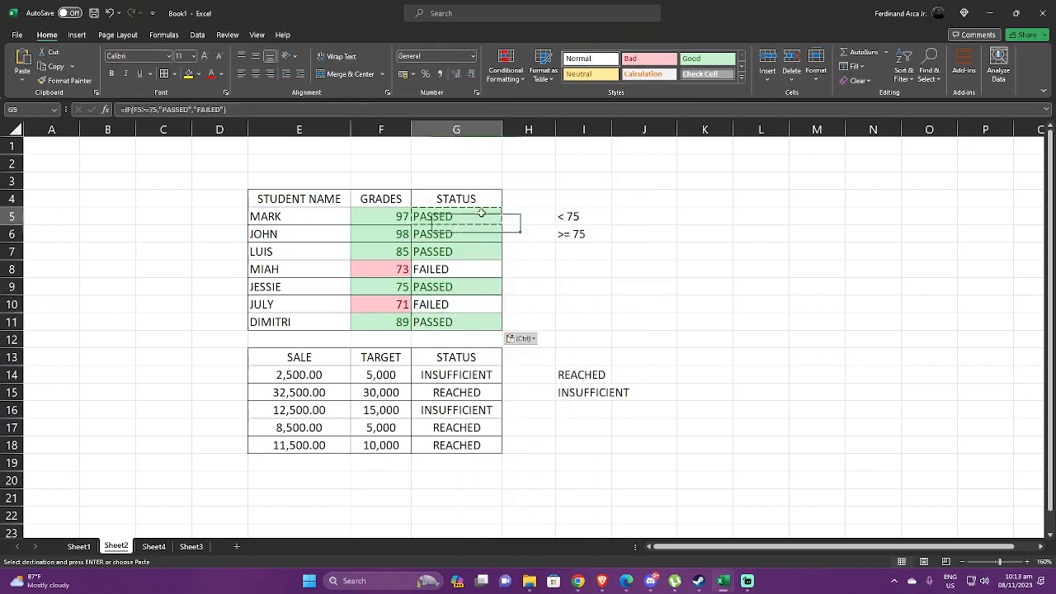
pyautogui.click(568, 216)
pyautogui.press('Escape')
# Add a Text That Contains rule to status cell G5 for FAILED with Light Red Fill with Dark Red Text.
pyautogui.click(484, 216)
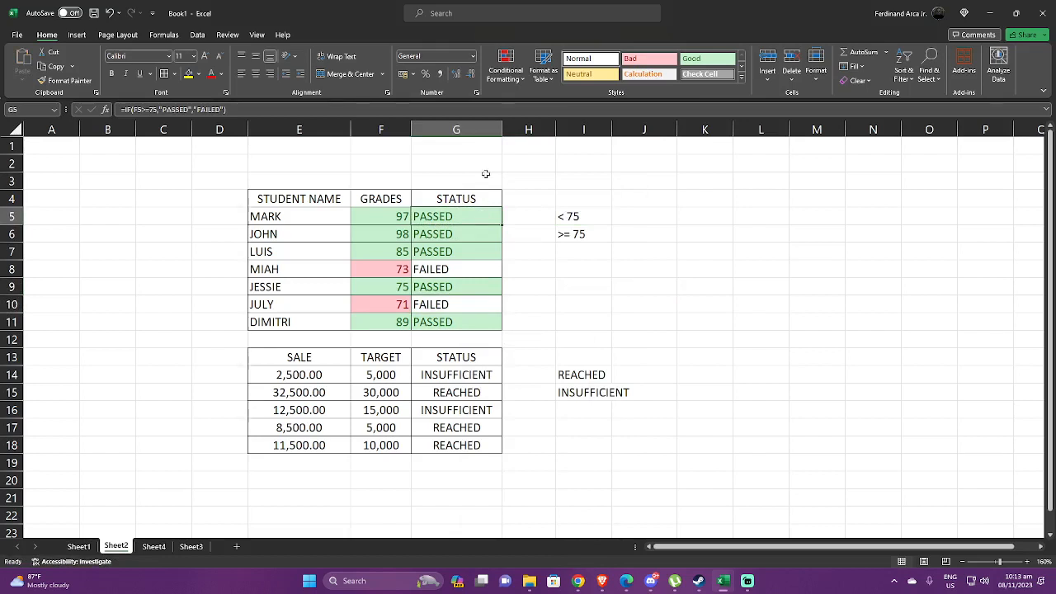
pyautogui.click(518, 83)
pyautogui.moveTo(578, 101)
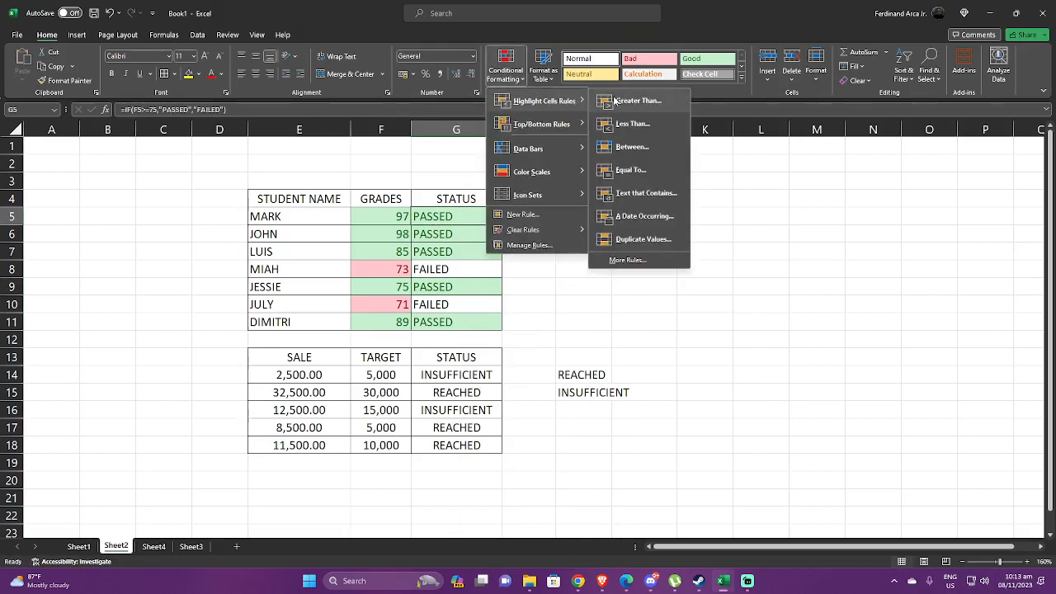
pyautogui.click(635, 194)
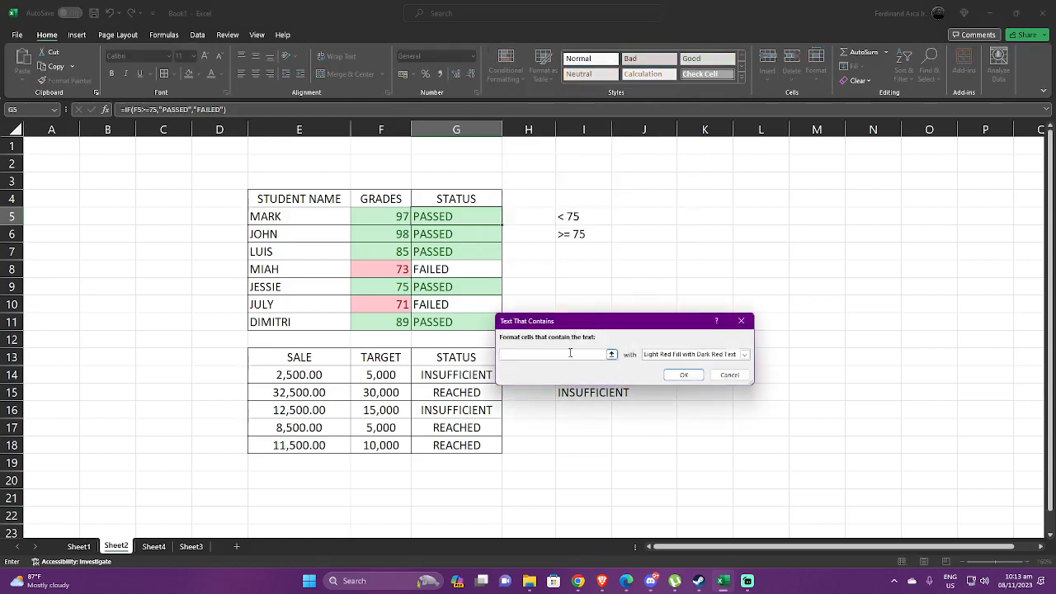
pyautogui.write('FAILED')
pyautogui.click(703, 355)
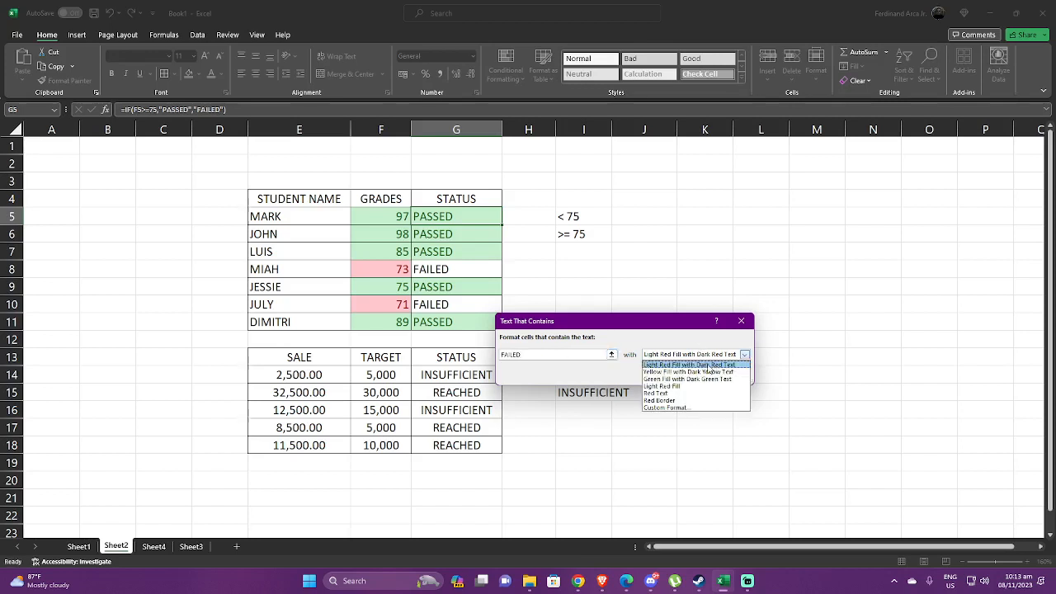
pyautogui.click(711, 365)
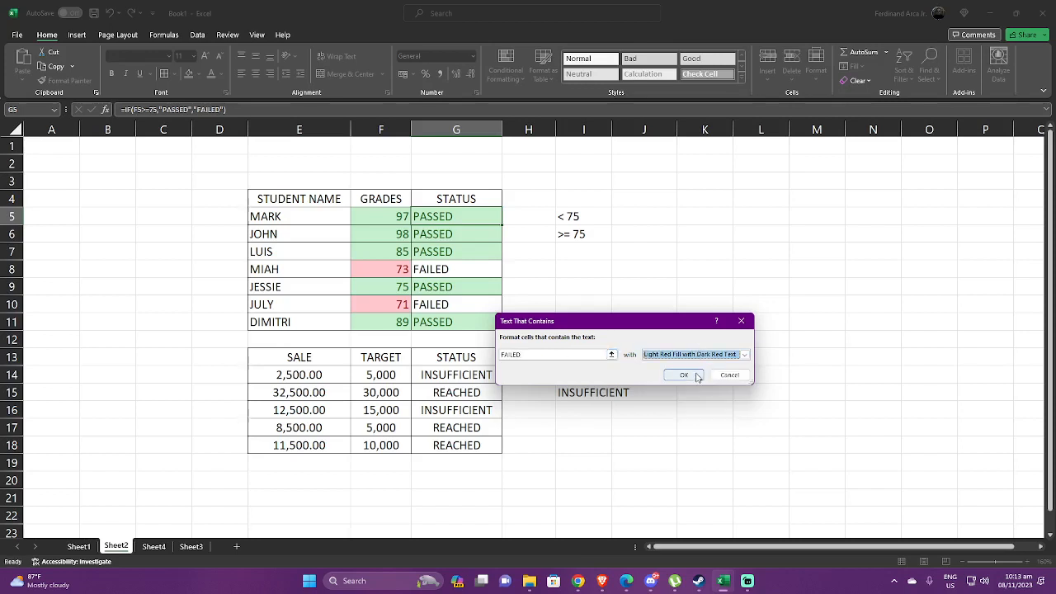
pyautogui.click(697, 376)
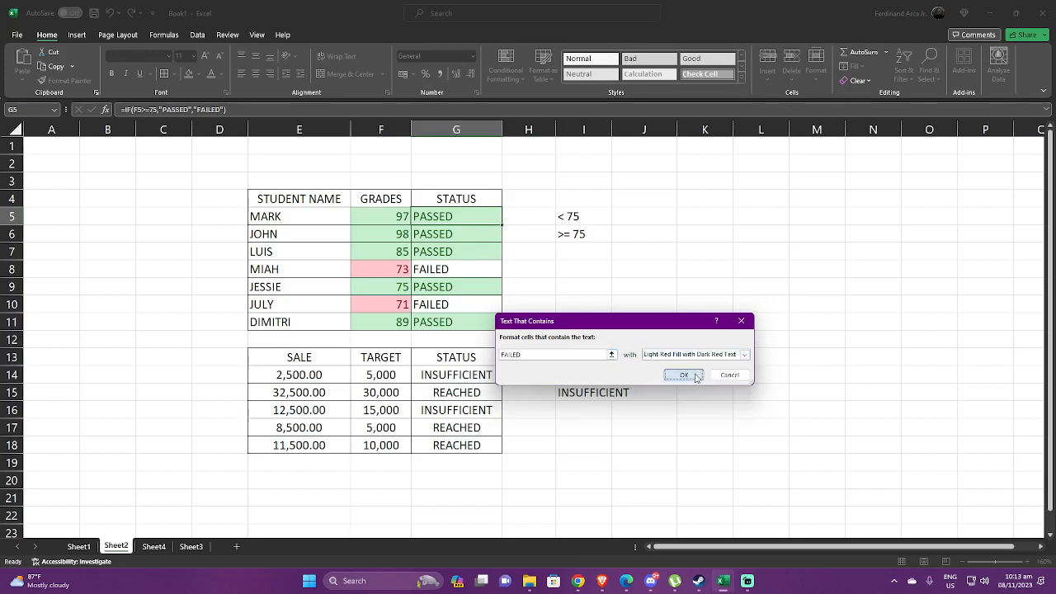
# Copy status cell G5 again and paste only its formatting onto each status in G6:G10.
pyautogui.rightClick(493, 223)
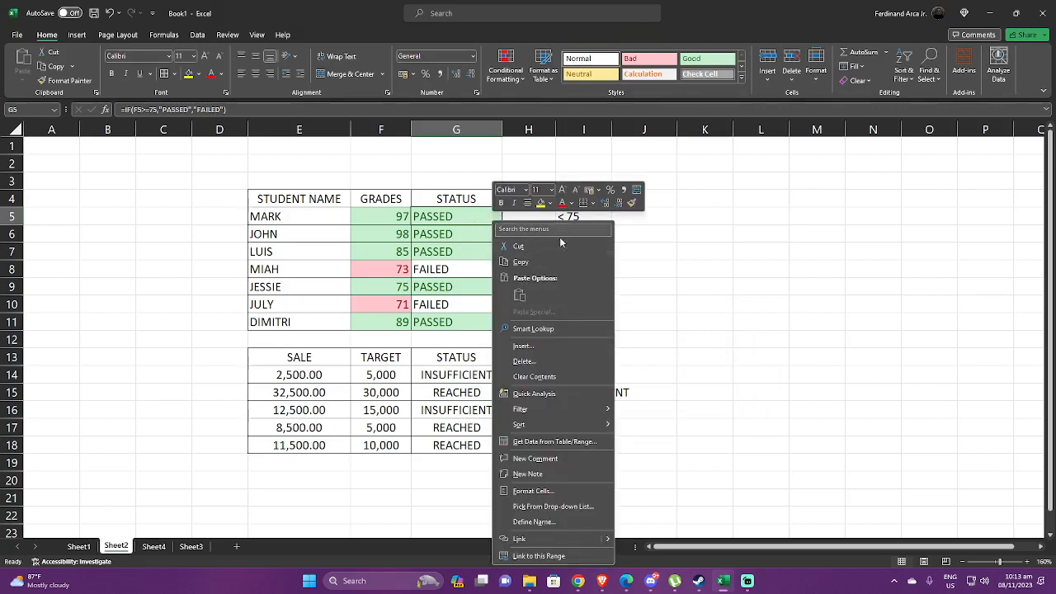
pyautogui.click(532, 263)
pyautogui.rightClick(483, 240)
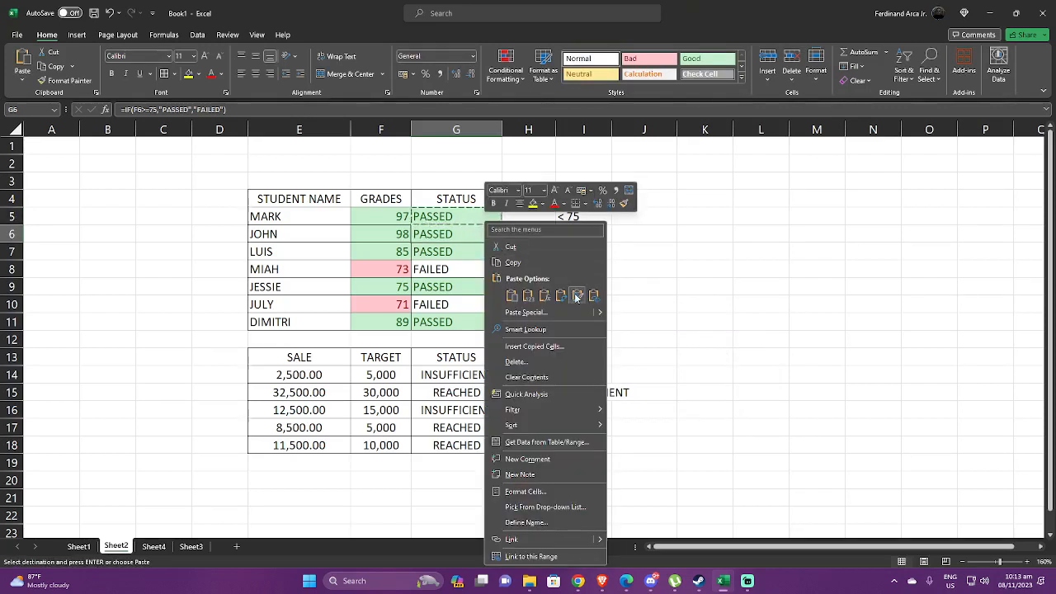
pyautogui.click(576, 295)
pyautogui.rightClick(487, 252)
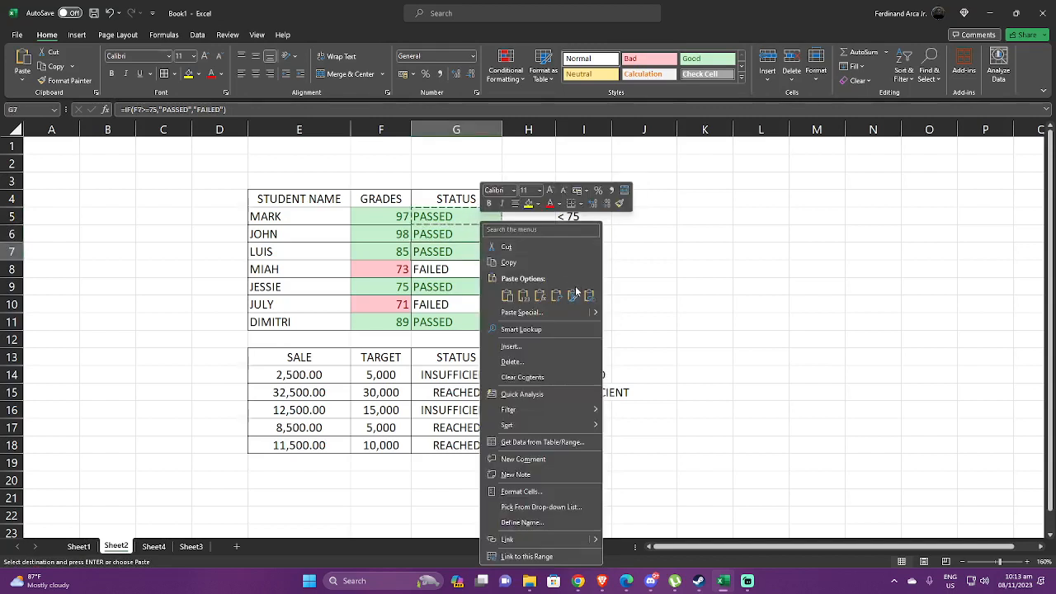
pyautogui.click(576, 295)
pyautogui.rightClick(489, 268)
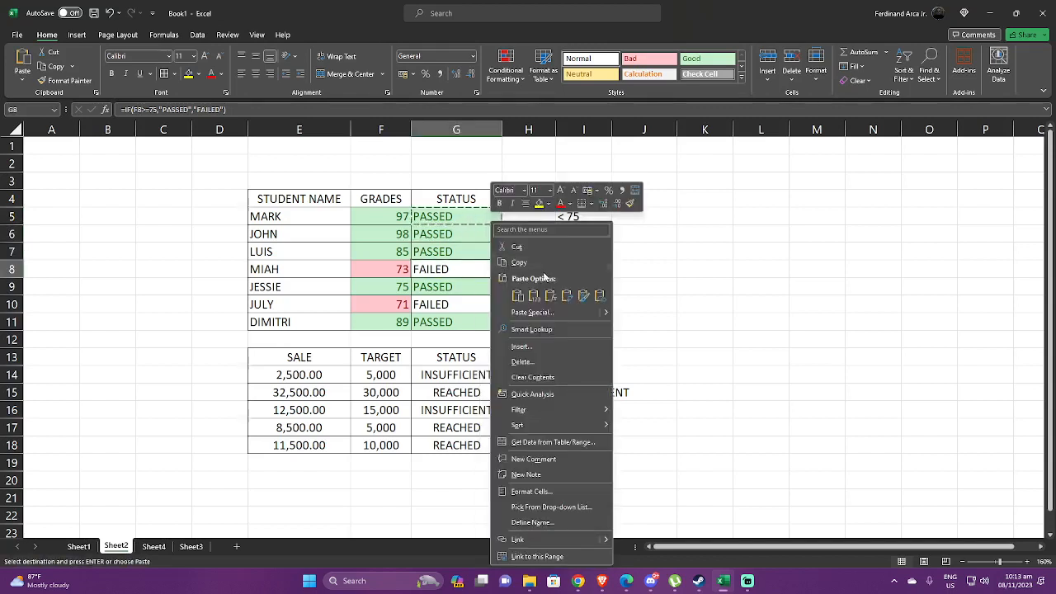
pyautogui.click(577, 295)
pyautogui.rightClick(482, 290)
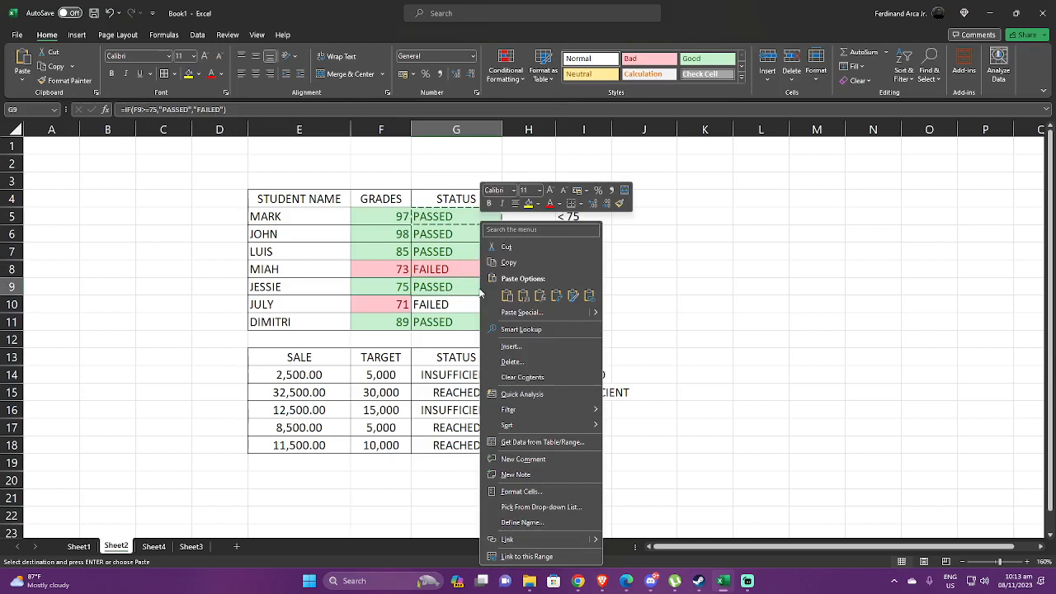
pyautogui.click(578, 297)
pyautogui.click(489, 303)
pyautogui.rightClick(489, 303)
pyautogui.click(577, 295)
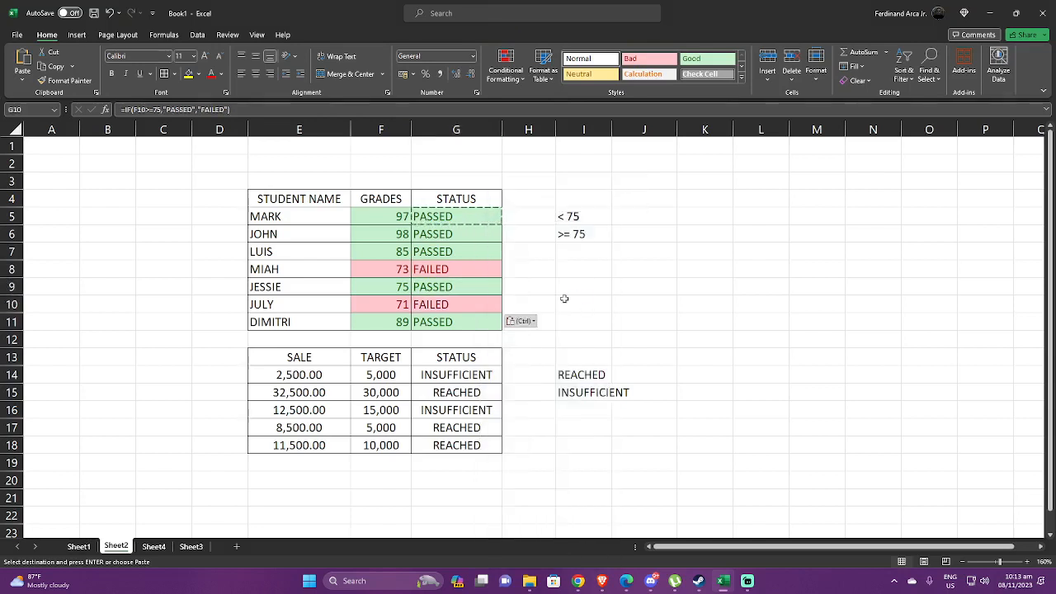
# Paste only the formatting copied from G5 onto status cell G11, and end copy mode.
pyautogui.click(455, 322)
pyautogui.rightClick(453, 324)
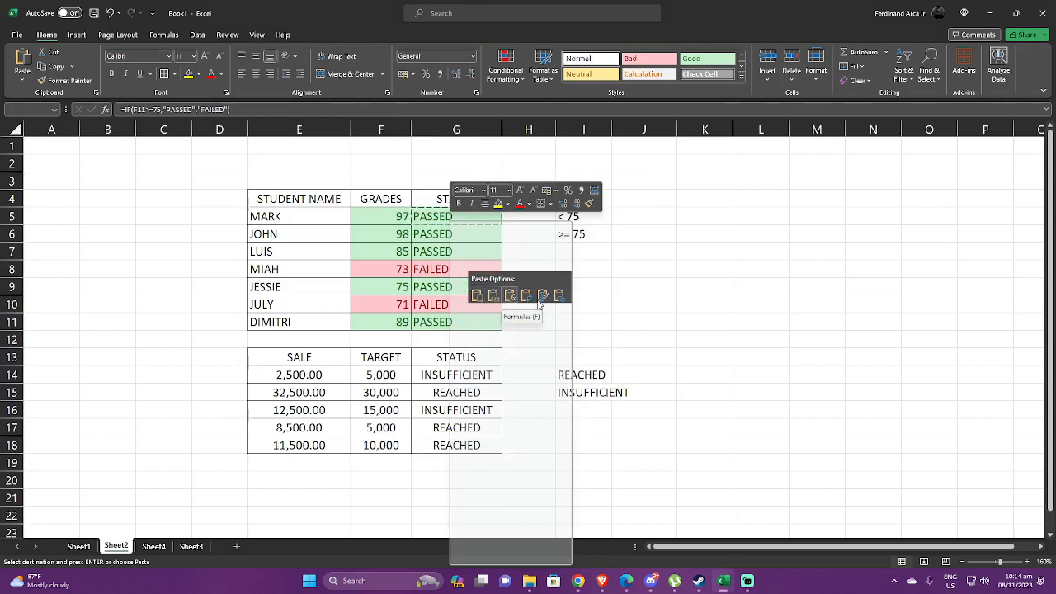
pyautogui.click(545, 302)
pyautogui.click(629, 292)
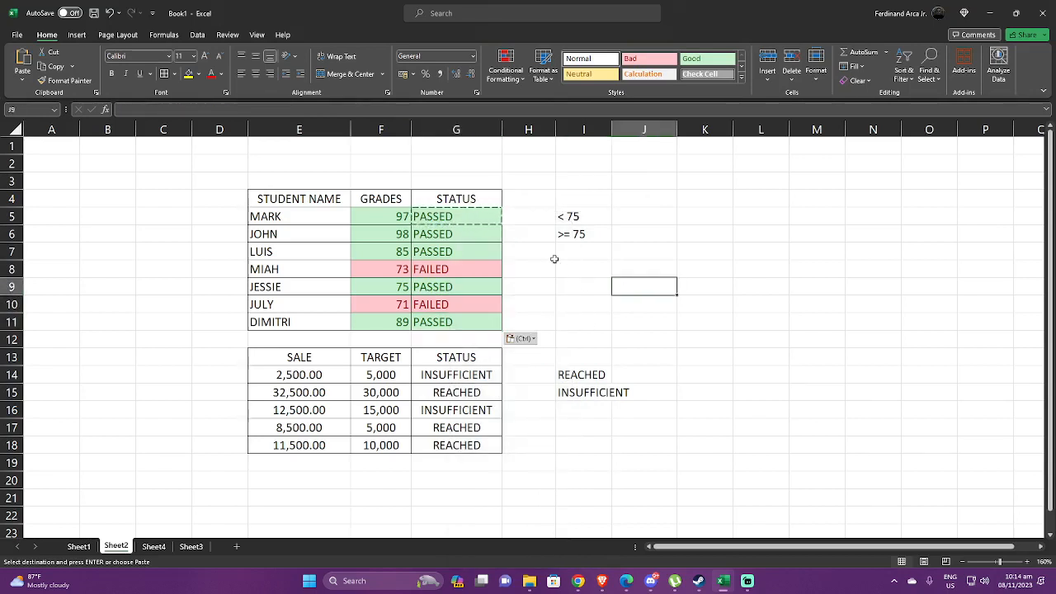
pyautogui.click(524, 237)
pyautogui.click(548, 266)
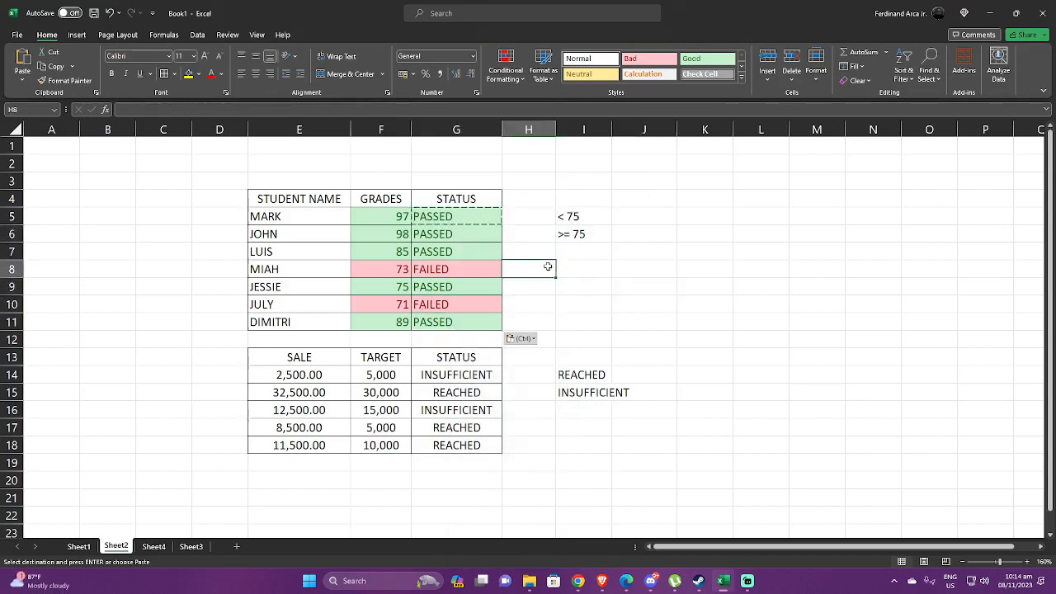
pyautogui.press('Escape')
# Set the first student's grade in F5 to 74 to test the failing-grade formatting.
pyautogui.click(398, 216)
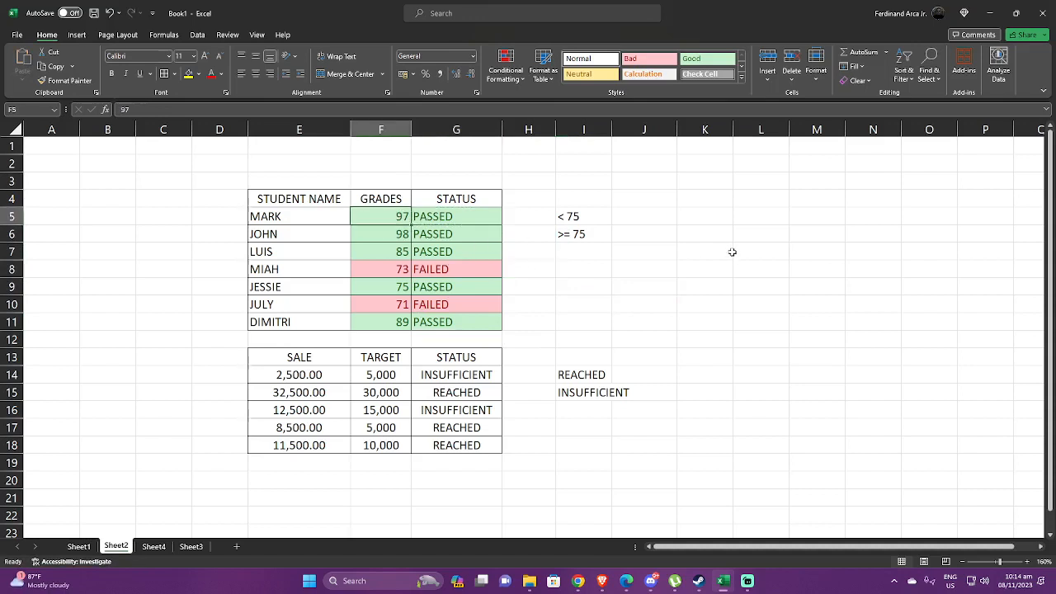
pyautogui.write('74')
pyautogui.press('Return')
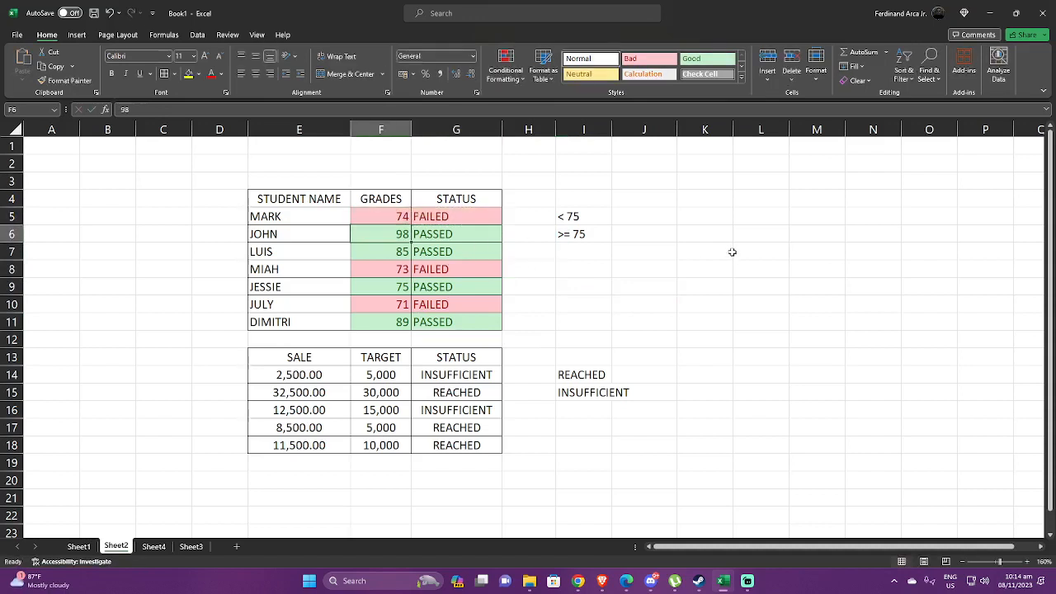
# Set the first student's grade in F5 to 85 to test the passing-grade formatting.
pyautogui.press('Up')
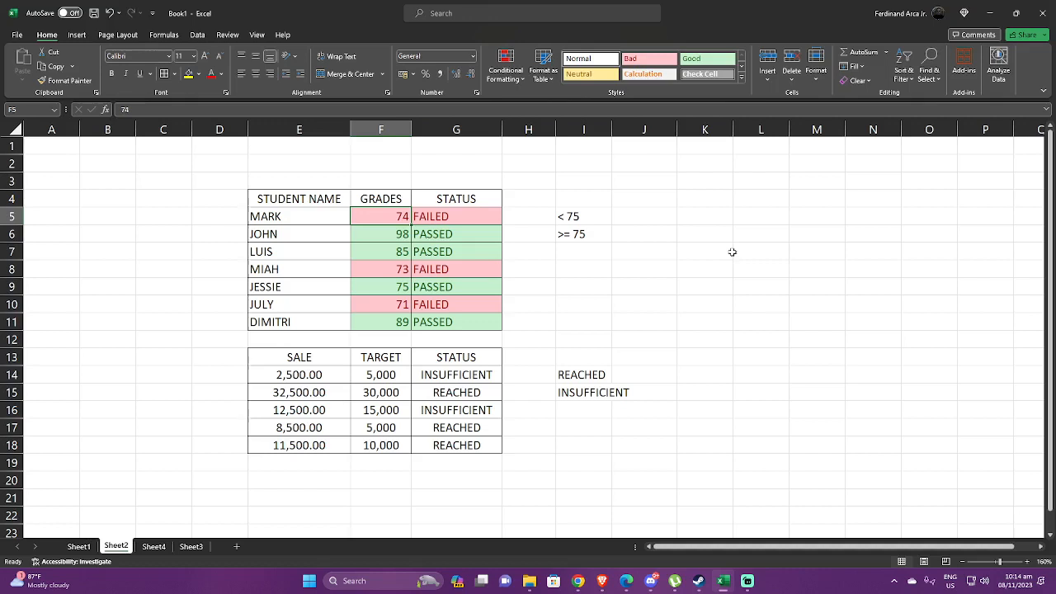
pyautogui.write('85')
pyautogui.press('Return')
pyautogui.press('Up')
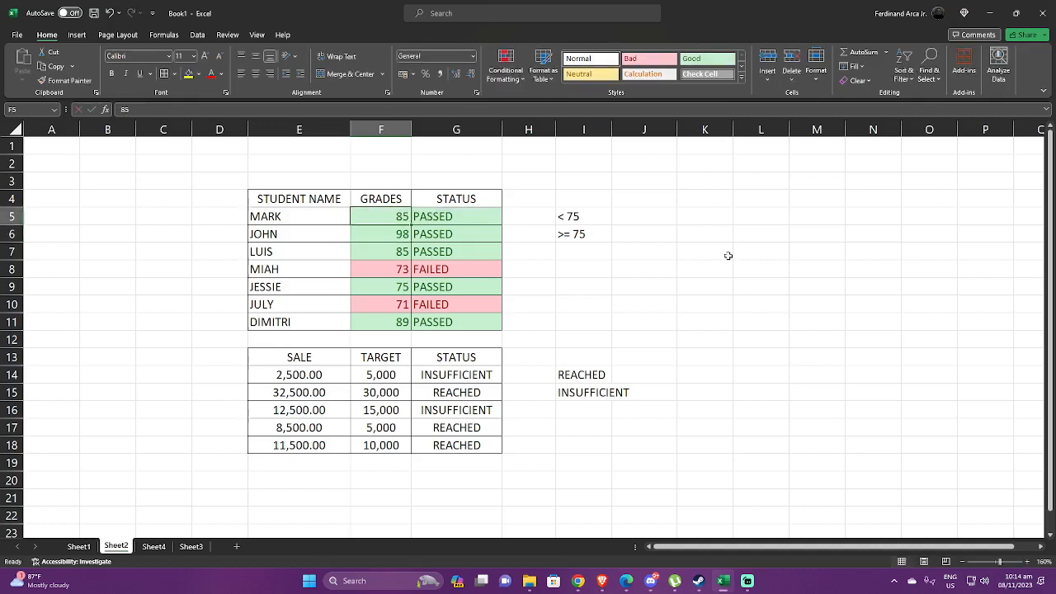
# Select status cell G5 in the student table for conditional formatting.
pyautogui.click(491, 214)
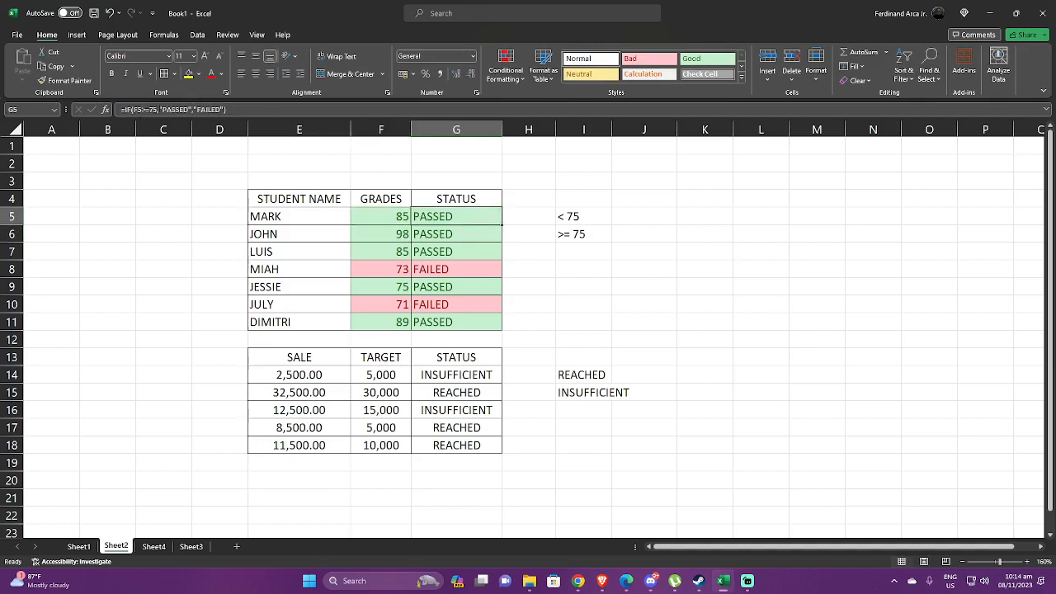
pyautogui.click(479, 247)
pyautogui.click(468, 234)
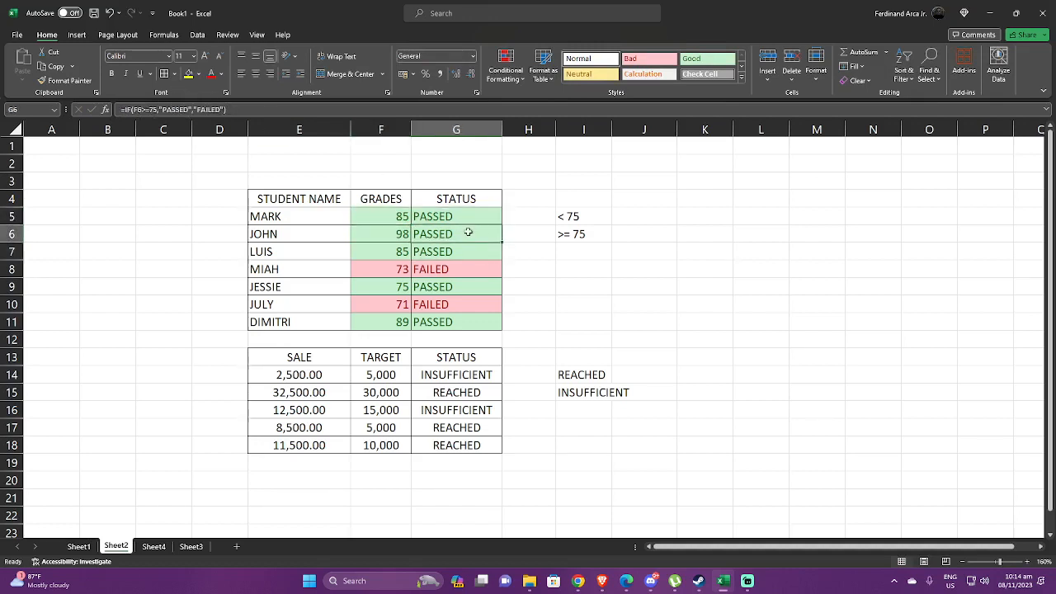
pyautogui.click(456, 216)
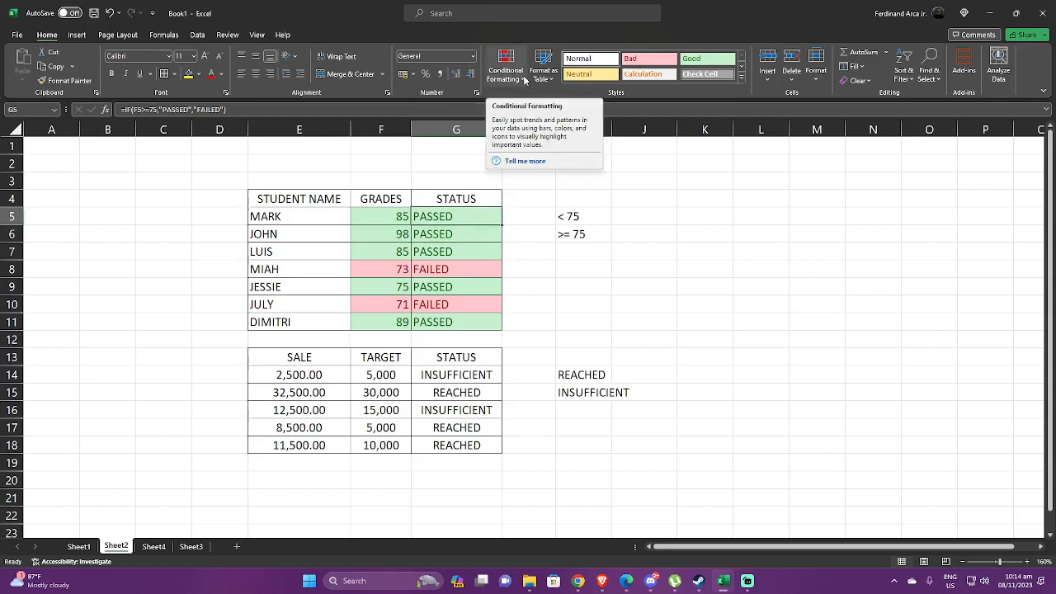